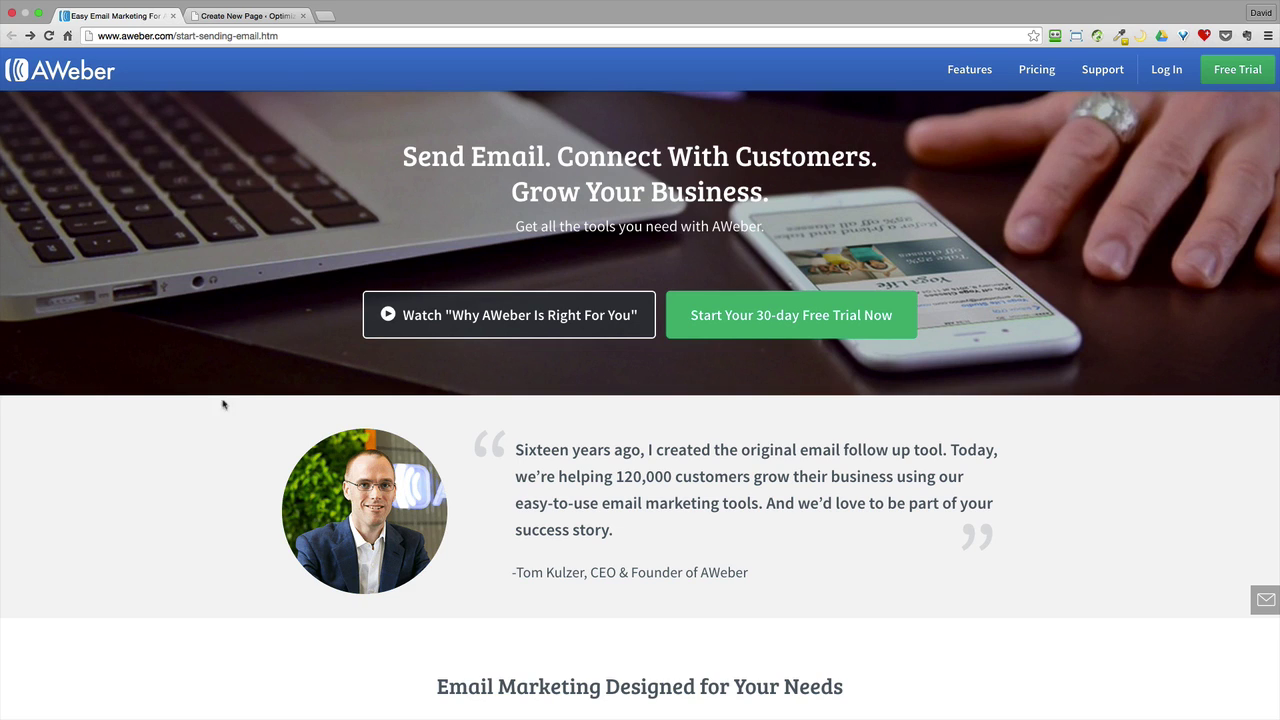
Highlight the landing page's web address, then deselect it and return to the page
{"action": "left_click", "coordinate": [291, 37]}
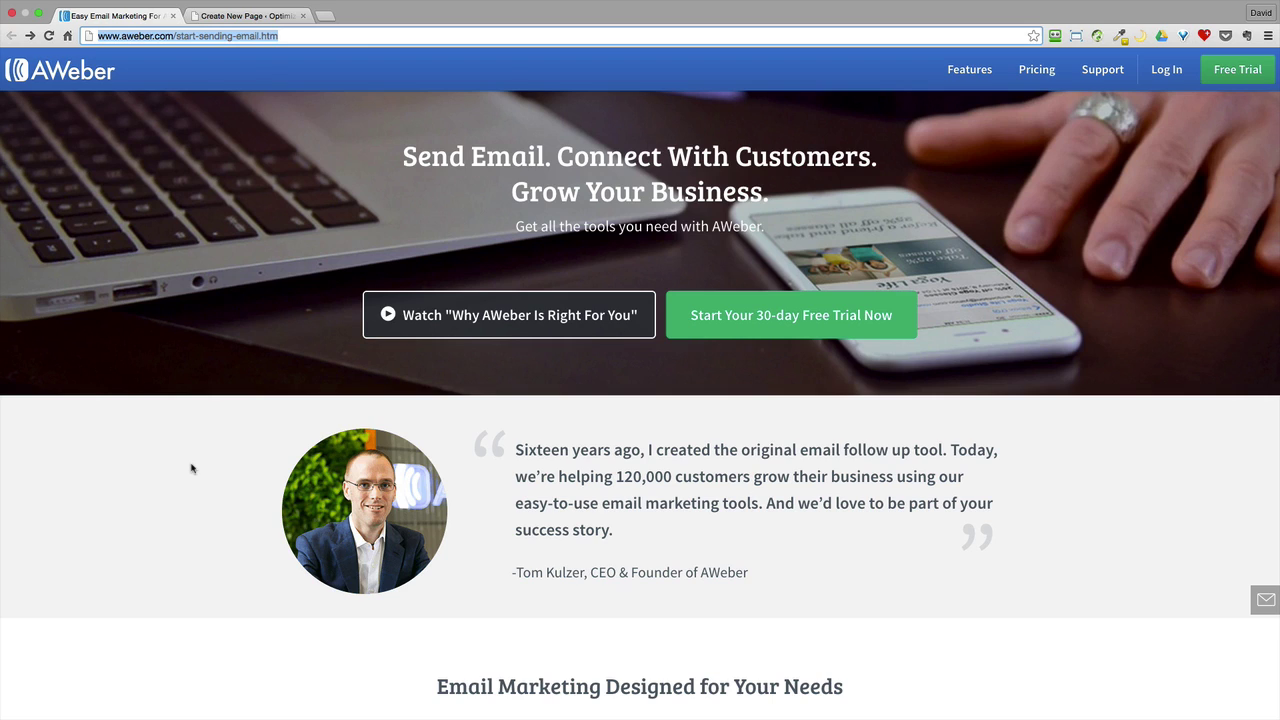
{"action": "left_click", "coordinate": [177, 504]}
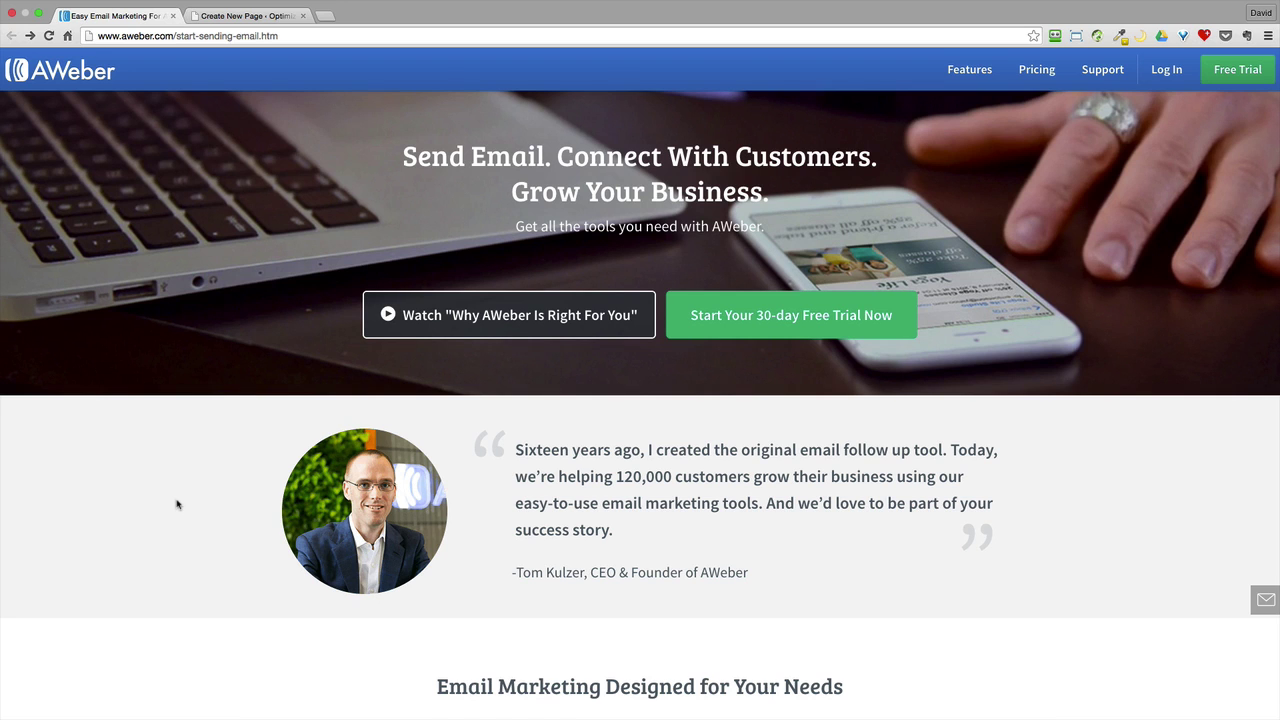
{"action": "scroll", "coordinate": [177, 504], "scroll_direction": "down", "scroll_amount": 2}
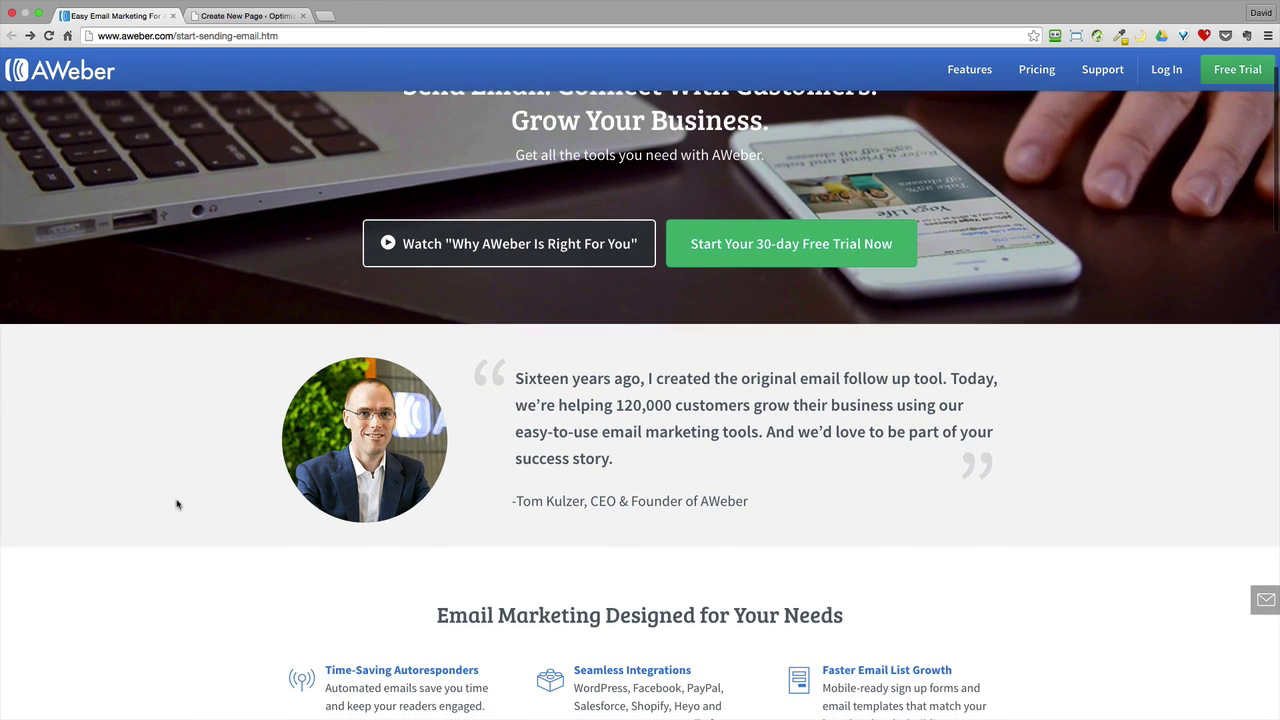
{"action": "scroll", "coordinate": [177, 504], "scroll_direction": "up", "scroll_amount": 2}
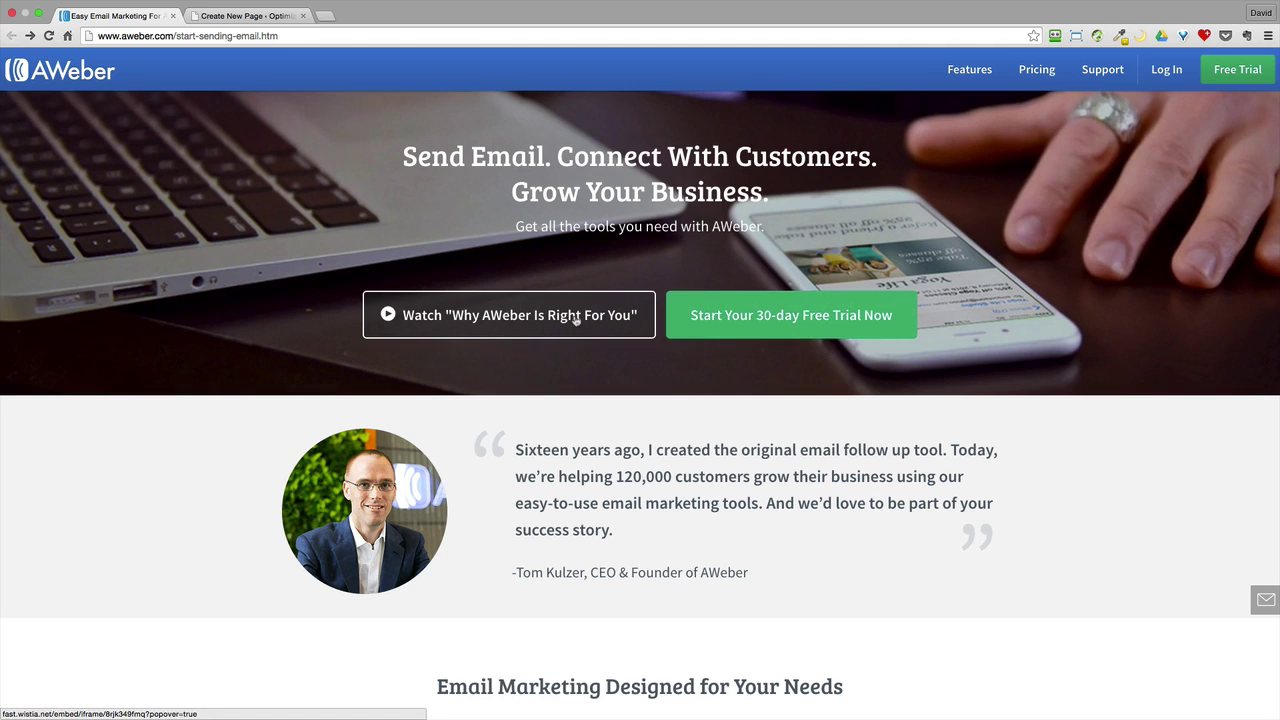
Play the 'Why AWeber Is Right For You' video briefly, pause it, and close the popup
{"action": "left_click", "coordinate": [467, 320]}
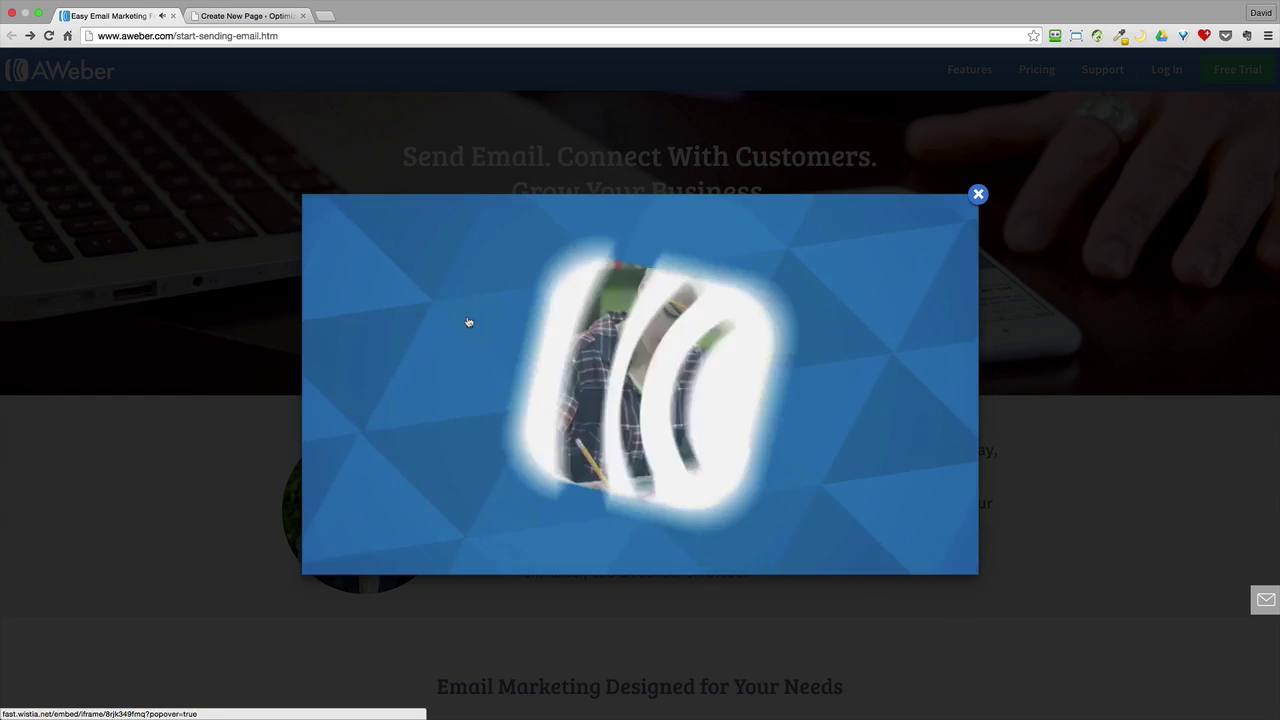
{"action": "left_click", "coordinate": [321, 566]}
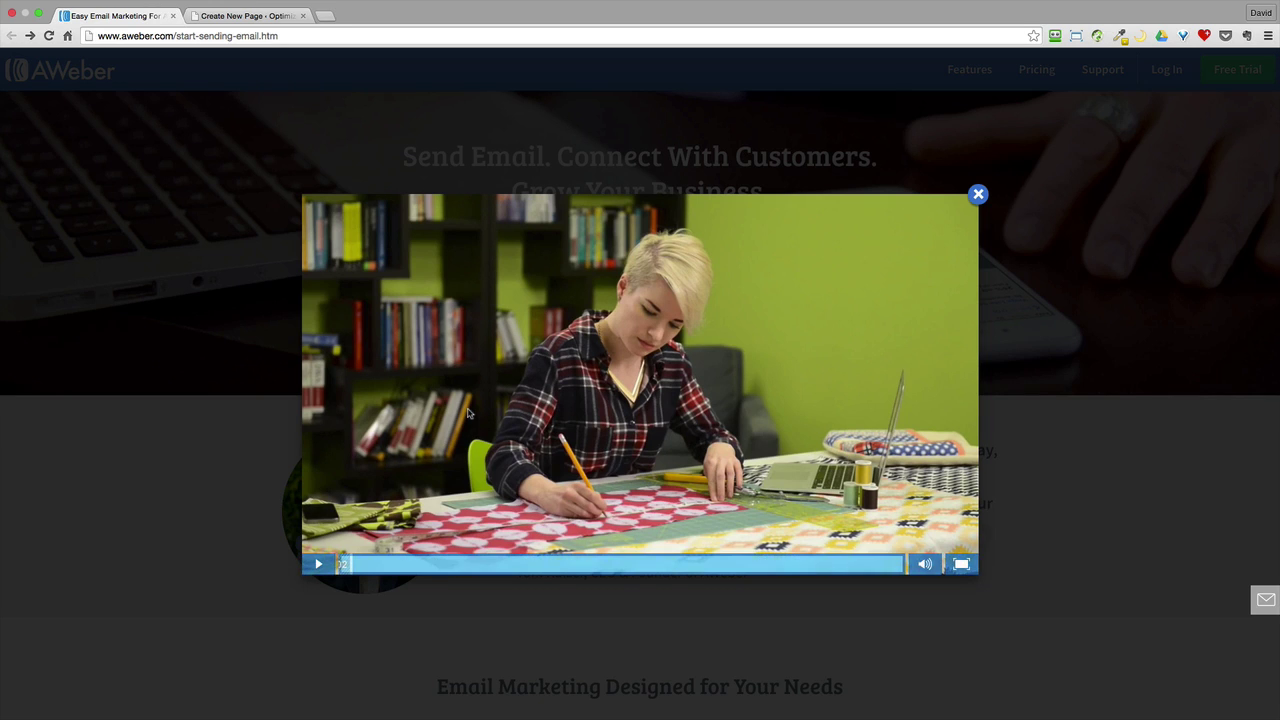
{"action": "left_click", "coordinate": [978, 195]}
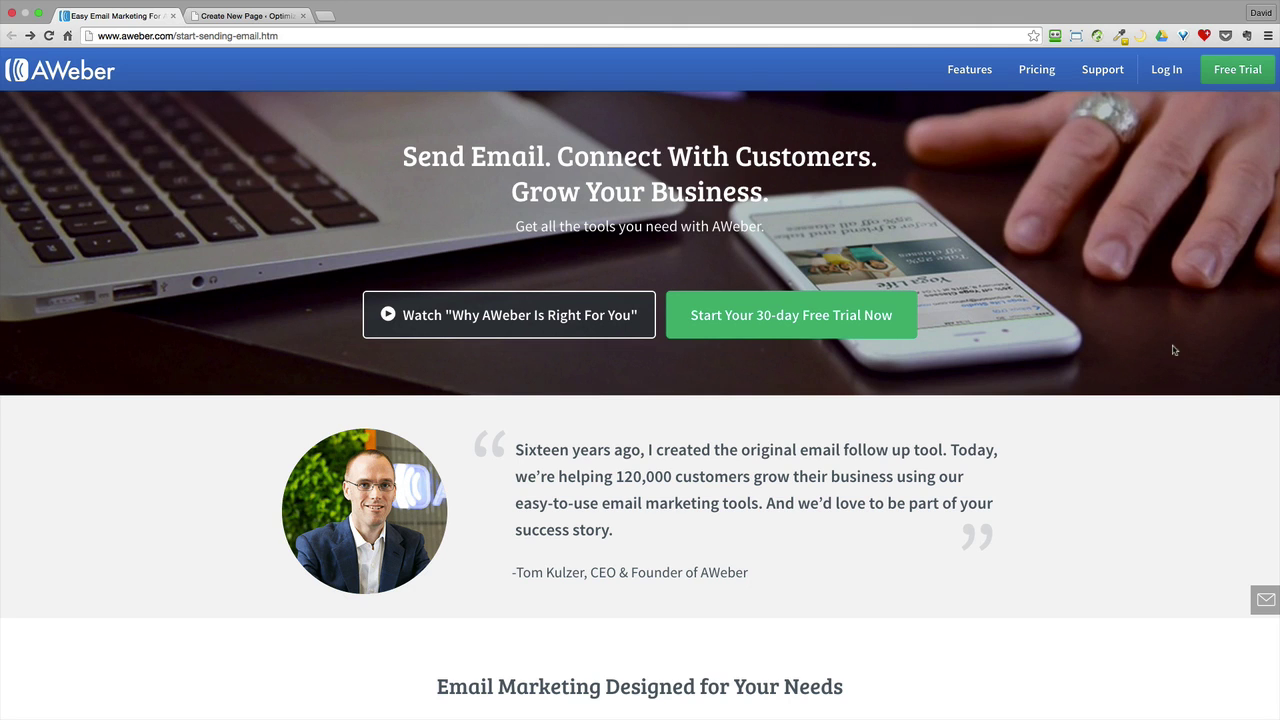
Scroll past the six-feature grid and free-trial offer down to Customer Testimonials
{"action": "scroll", "coordinate": [207, 283], "scroll_direction": "down", "scroll_amount": 1}
{"action": "scroll", "coordinate": [207, 283], "scroll_direction": "down", "scroll_amount": 2}
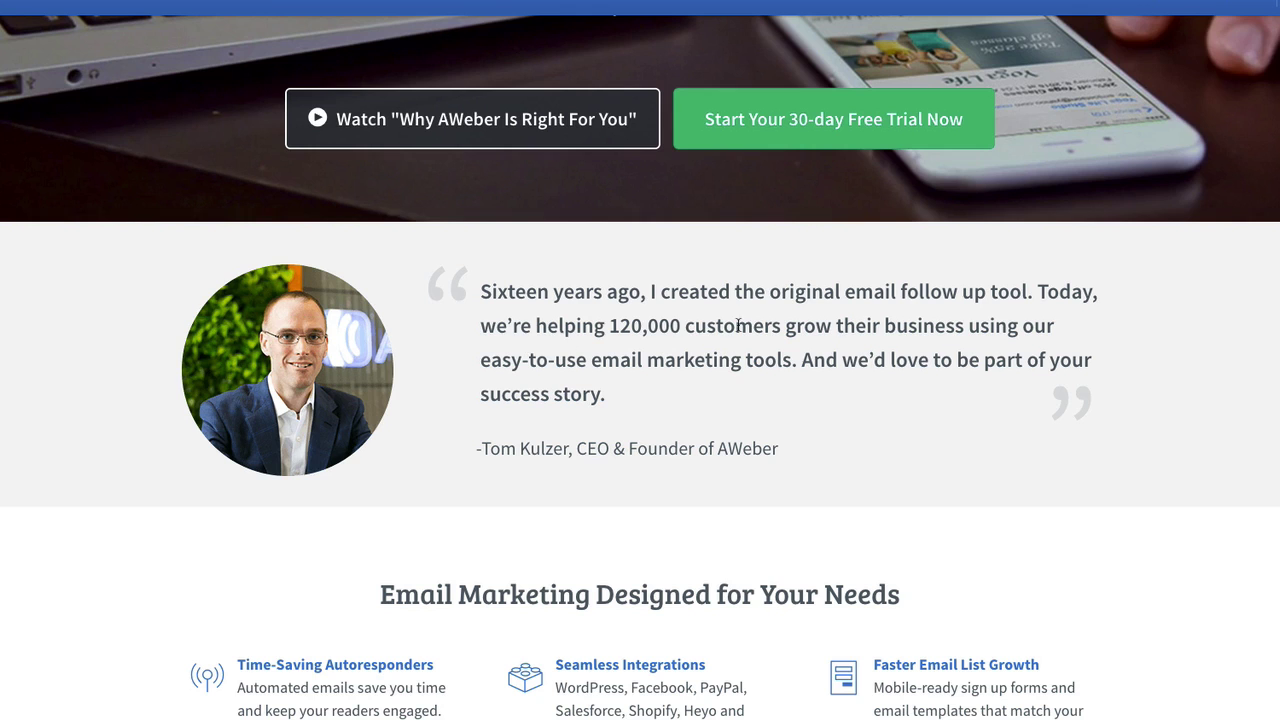
{"action": "scroll", "coordinate": [675, 348], "scroll_direction": "down", "scroll_amount": 1}
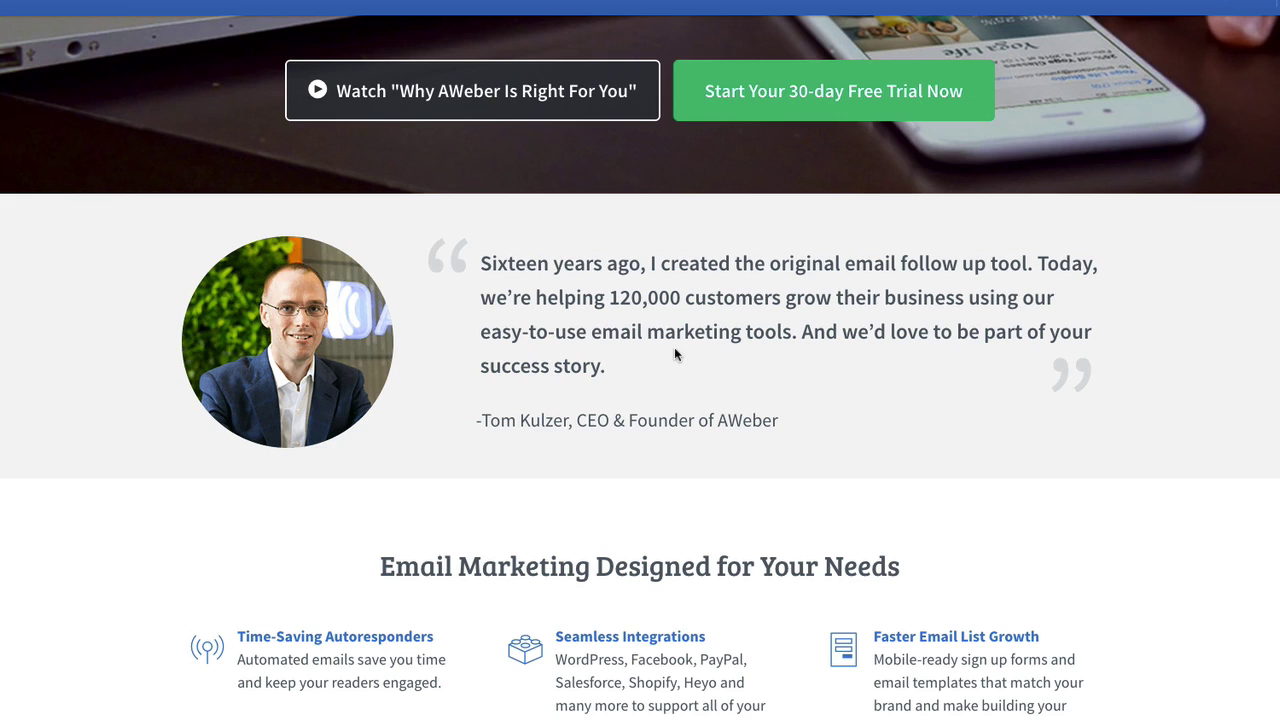
{"action": "scroll", "coordinate": [674, 347], "scroll_direction": "down", "scroll_amount": 5}
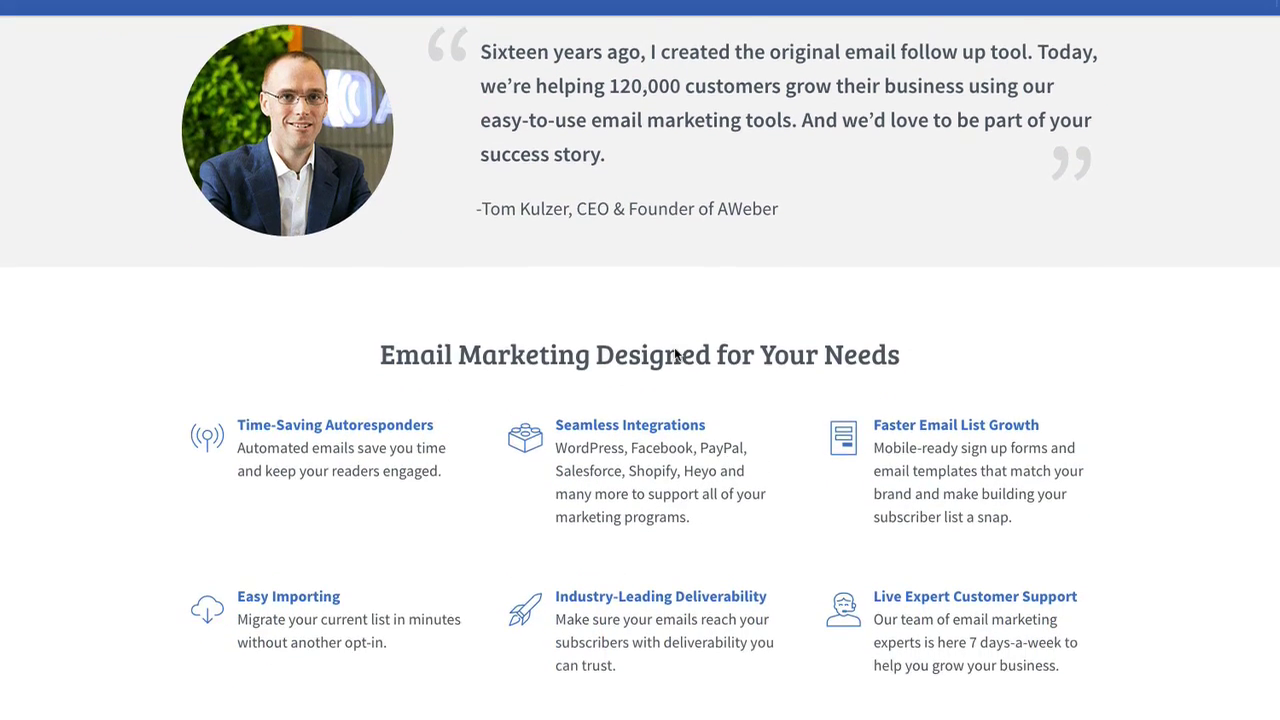
{"action": "scroll", "coordinate": [675, 348], "scroll_direction": "down", "scroll_amount": 1}
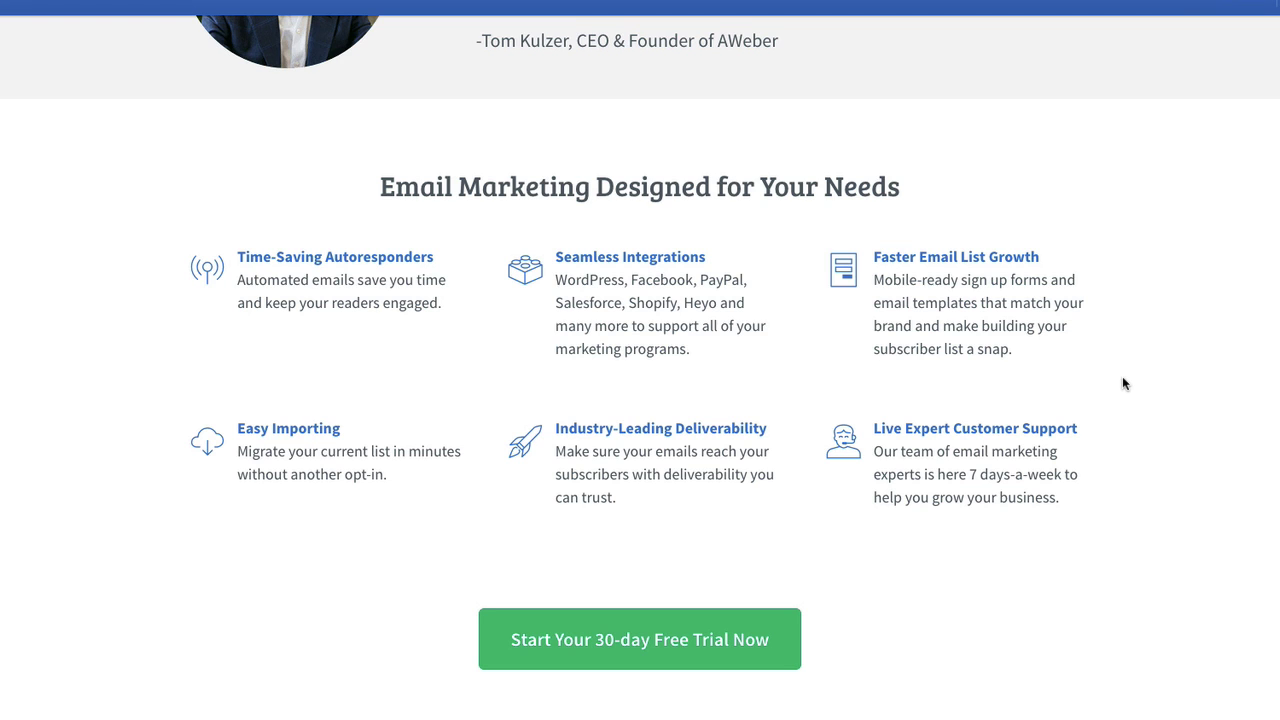
{"action": "scroll", "coordinate": [1120, 370], "scroll_direction": "down", "scroll_amount": 1}
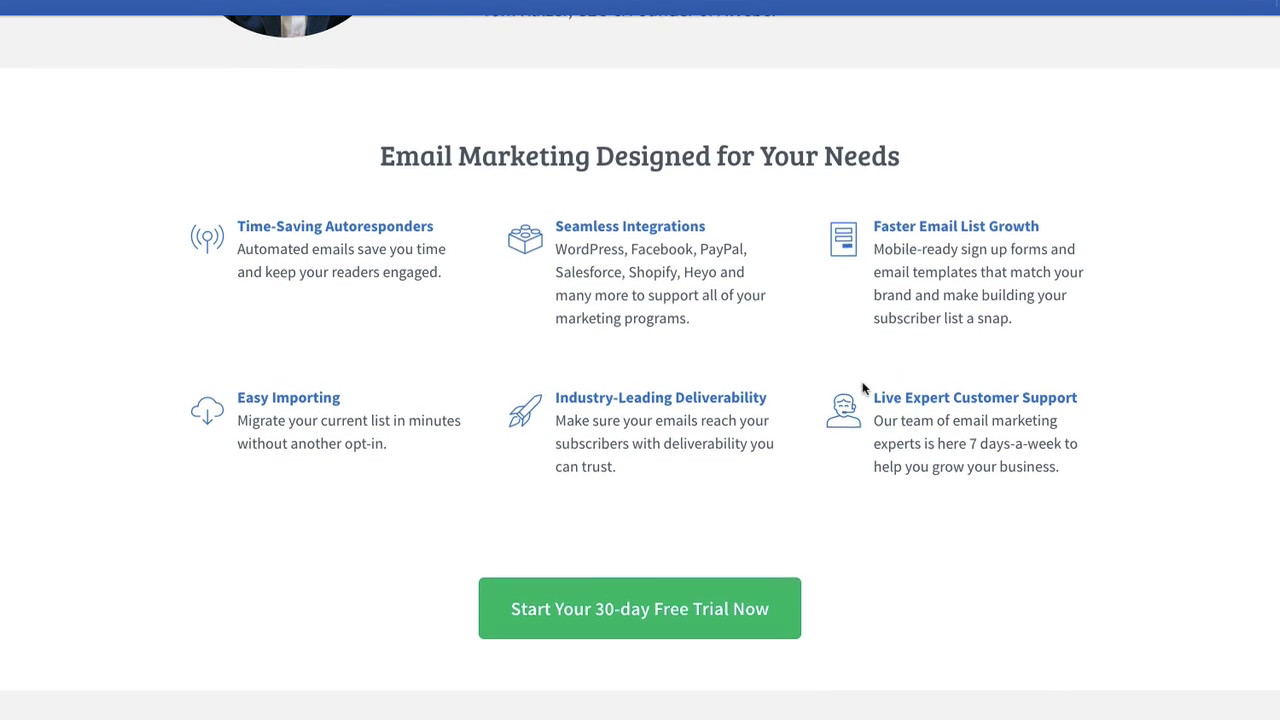
{"action": "scroll", "coordinate": [863, 392], "scroll_direction": "down", "scroll_amount": 2}
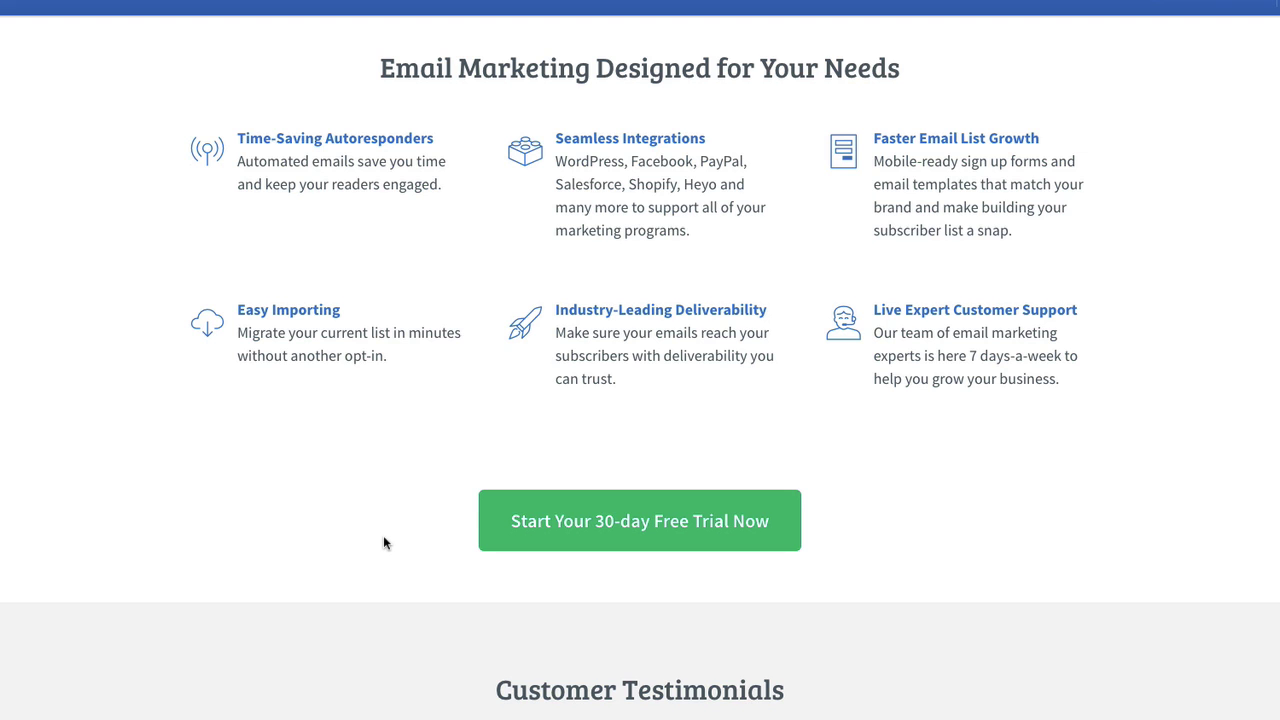
{"action": "scroll", "coordinate": [384, 538], "scroll_direction": "down", "scroll_amount": 2}
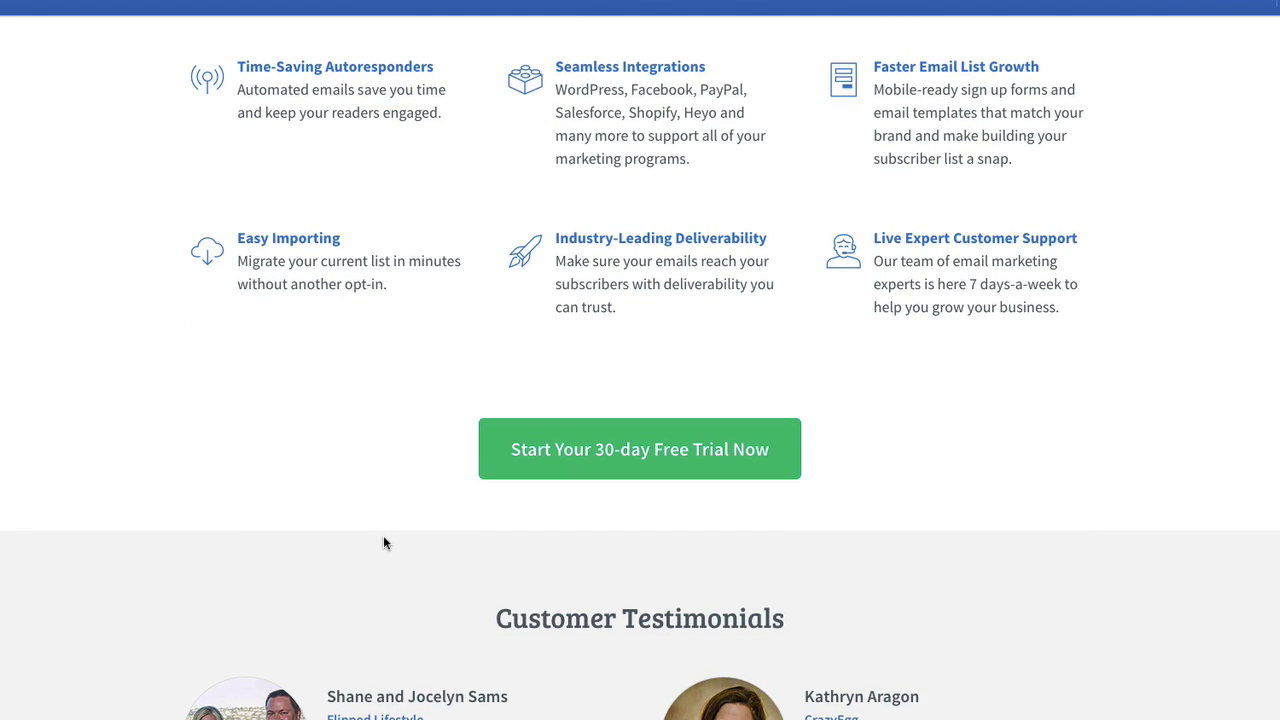
{"action": "scroll", "coordinate": [384, 541], "scroll_direction": "down", "scroll_amount": 2}
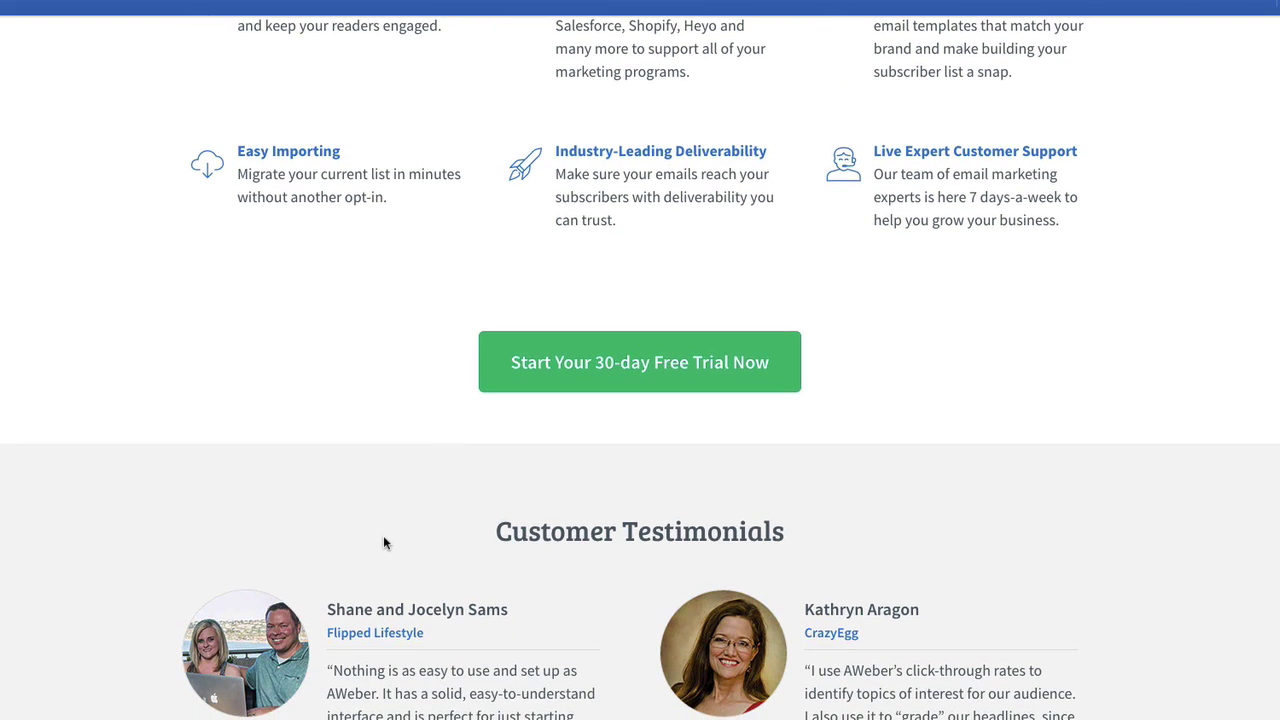
{"action": "scroll", "coordinate": [384, 541], "scroll_direction": "down", "scroll_amount": 2}
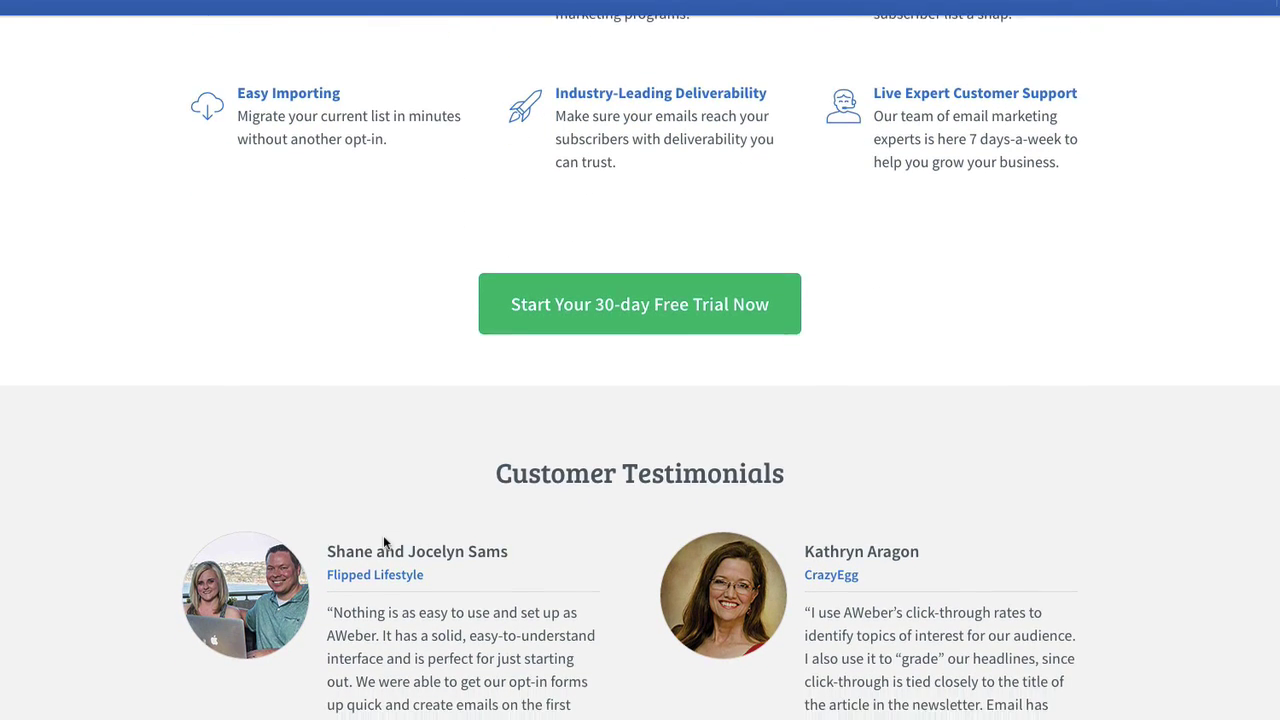
{"action": "scroll", "coordinate": [384, 541], "scroll_direction": "down", "scroll_amount": 2}
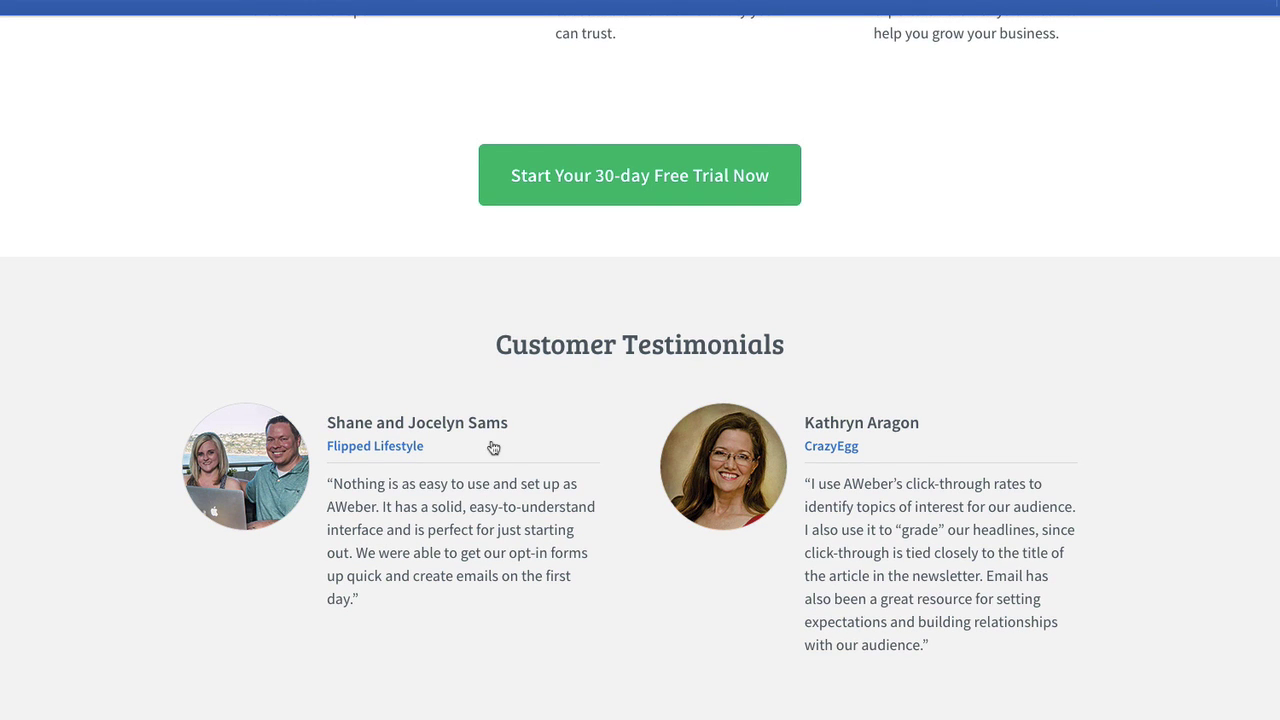
Scroll past the $19–$149 Monthly Pricing table to the 'How About Some Free Email Tips?' form
{"action": "scroll", "coordinate": [491, 446], "scroll_direction": "down", "scroll_amount": 1}
{"action": "scroll", "coordinate": [491, 446], "scroll_direction": "down", "scroll_amount": 1}
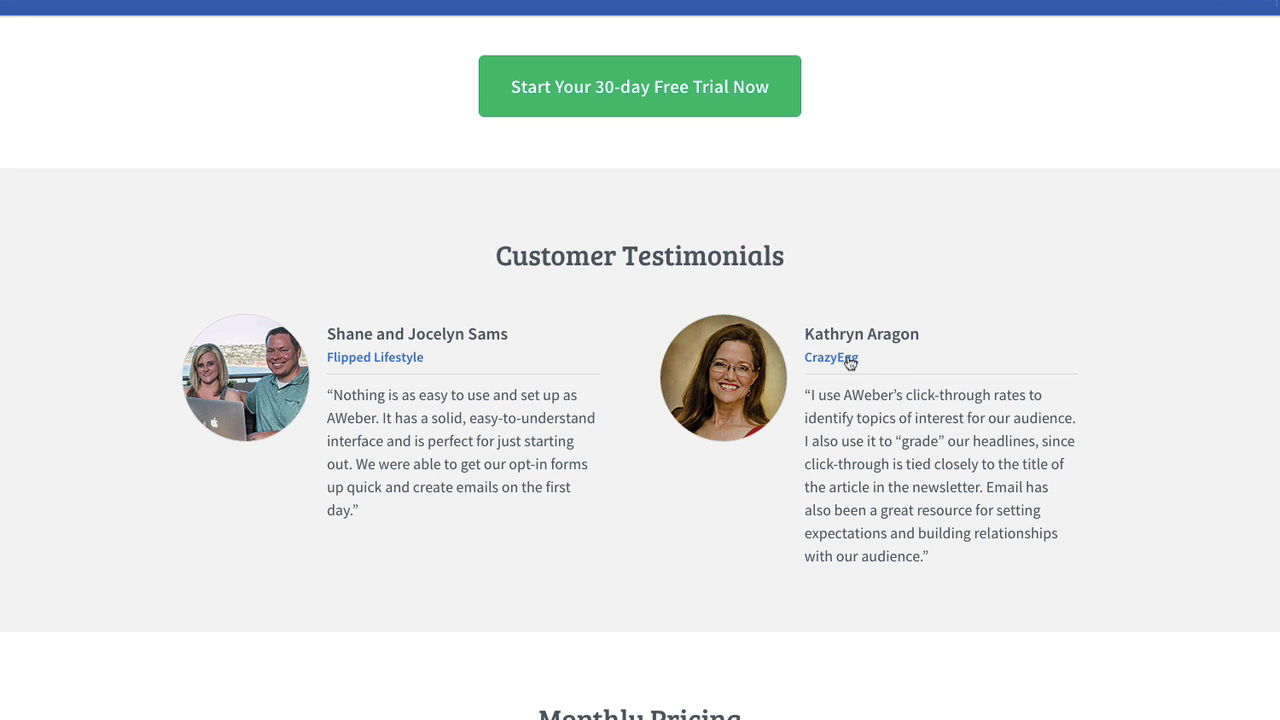
{"action": "scroll", "coordinate": [602, 520], "scroll_direction": "down", "scroll_amount": 1}
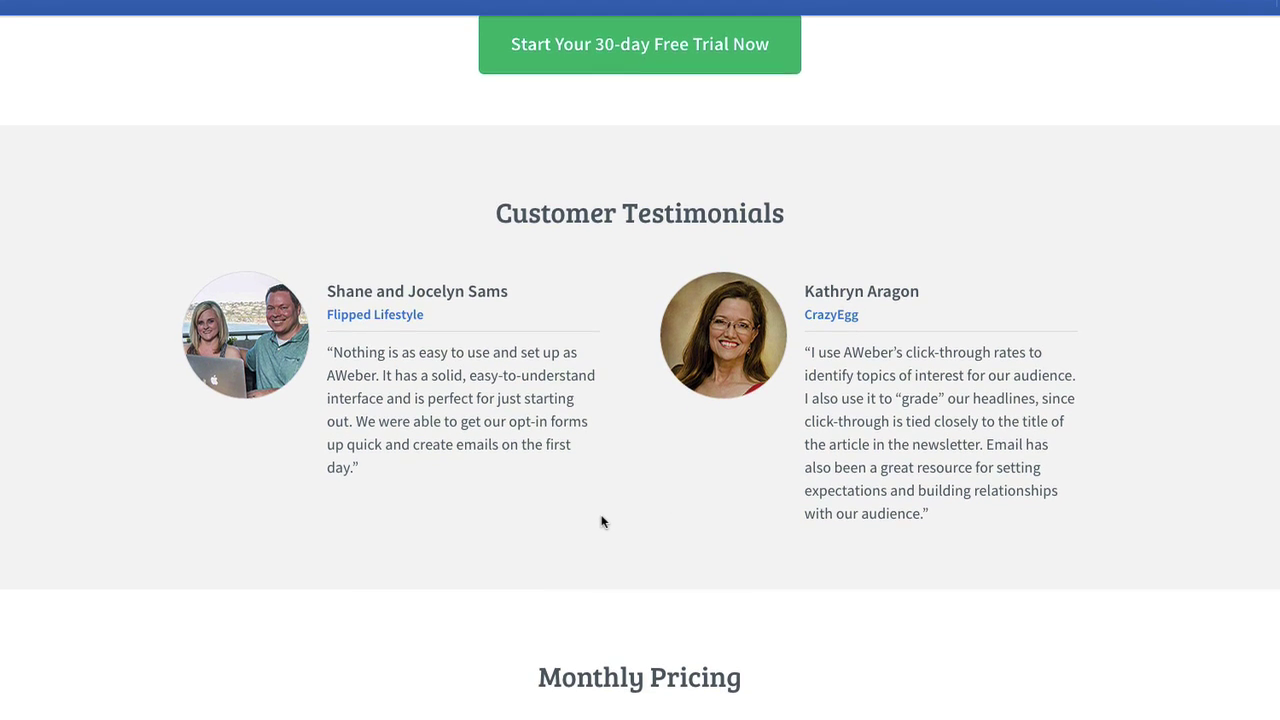
{"action": "scroll", "coordinate": [602, 520], "scroll_direction": "down", "scroll_amount": 1}
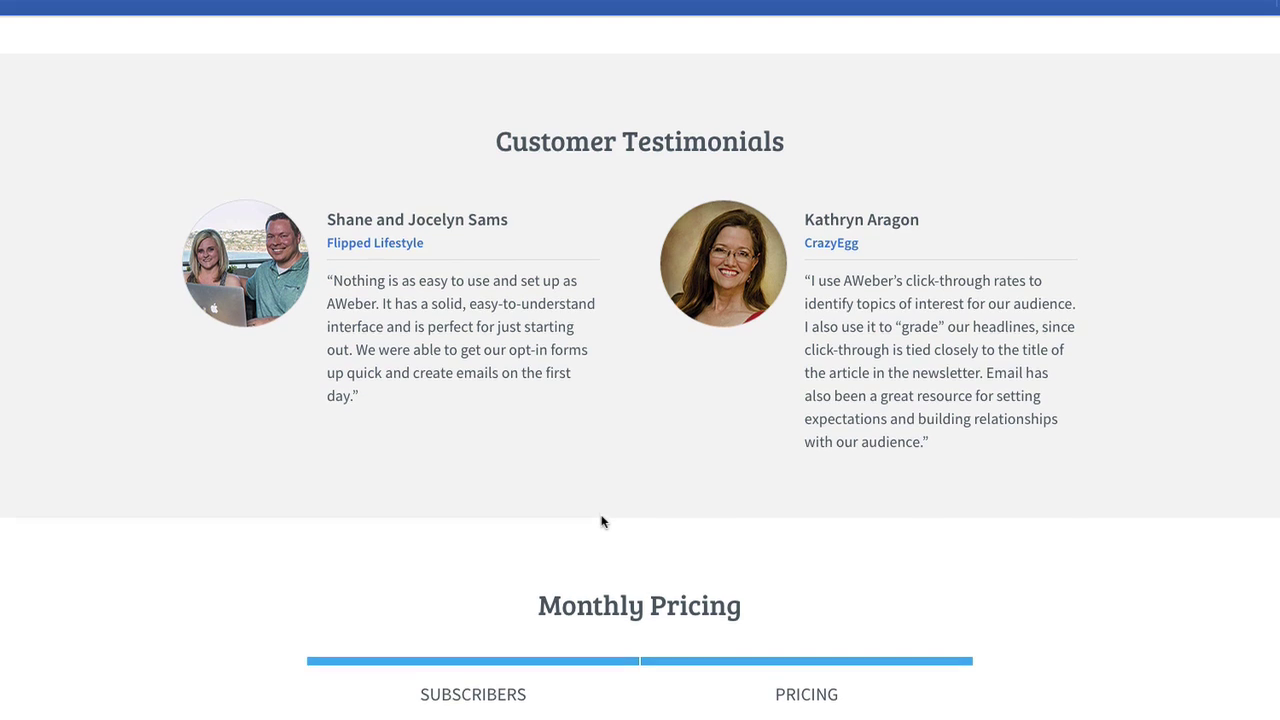
{"action": "scroll", "coordinate": [602, 520], "scroll_direction": "down", "scroll_amount": 4}
{"action": "scroll", "coordinate": [602, 520], "scroll_direction": "down", "scroll_amount": 4}
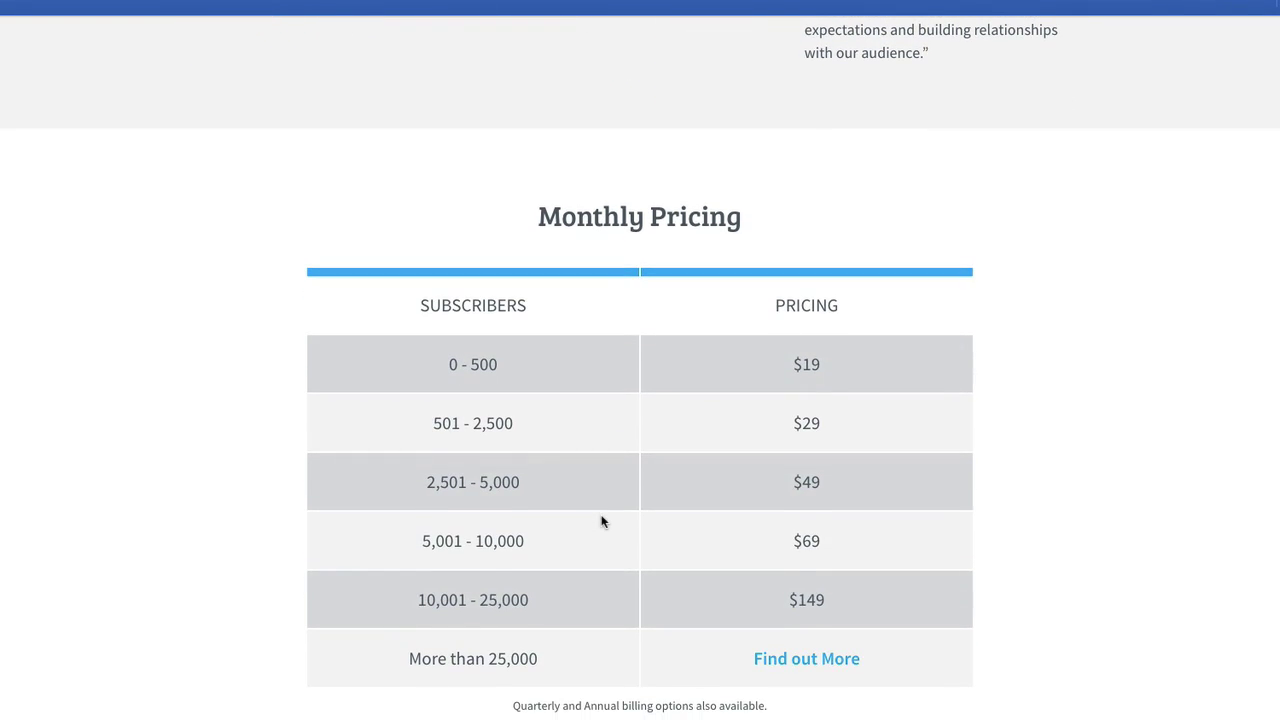
{"action": "scroll", "coordinate": [602, 520], "scroll_direction": "down", "scroll_amount": 1}
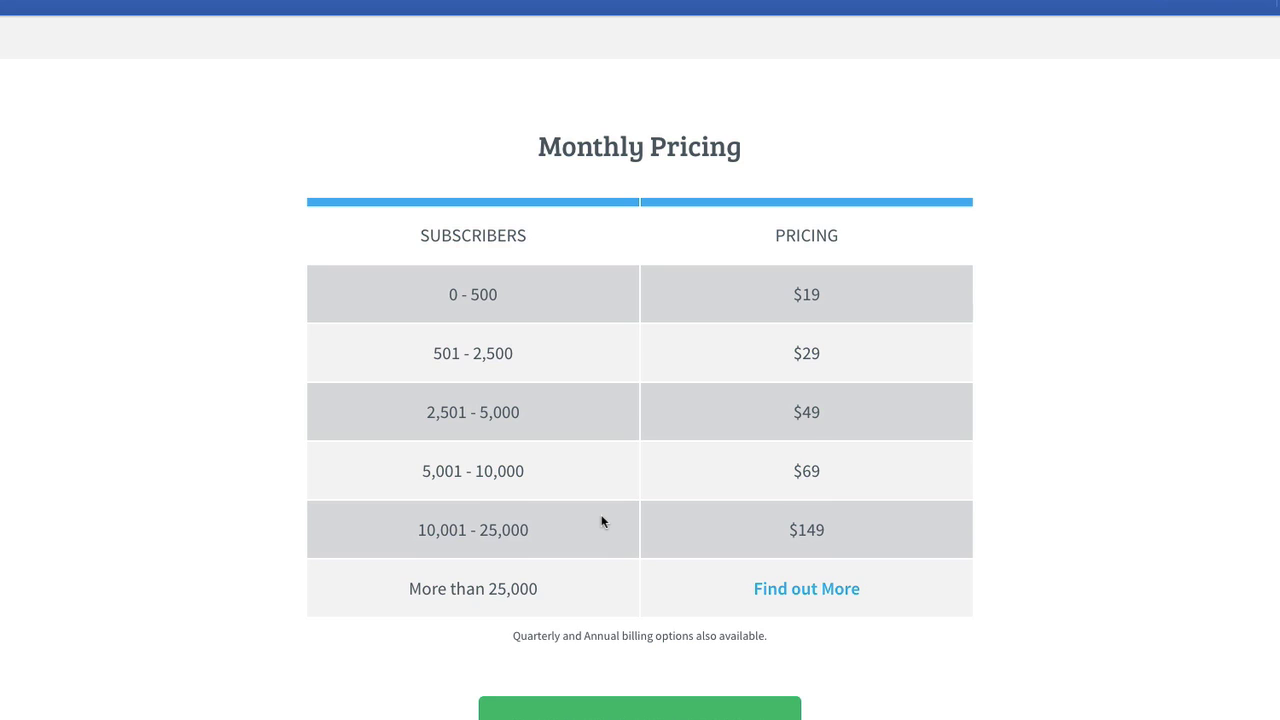
{"action": "scroll", "coordinate": [602, 520], "scroll_direction": "down", "scroll_amount": 1}
{"action": "scroll", "coordinate": [602, 520], "scroll_direction": "down", "scroll_amount": 1}
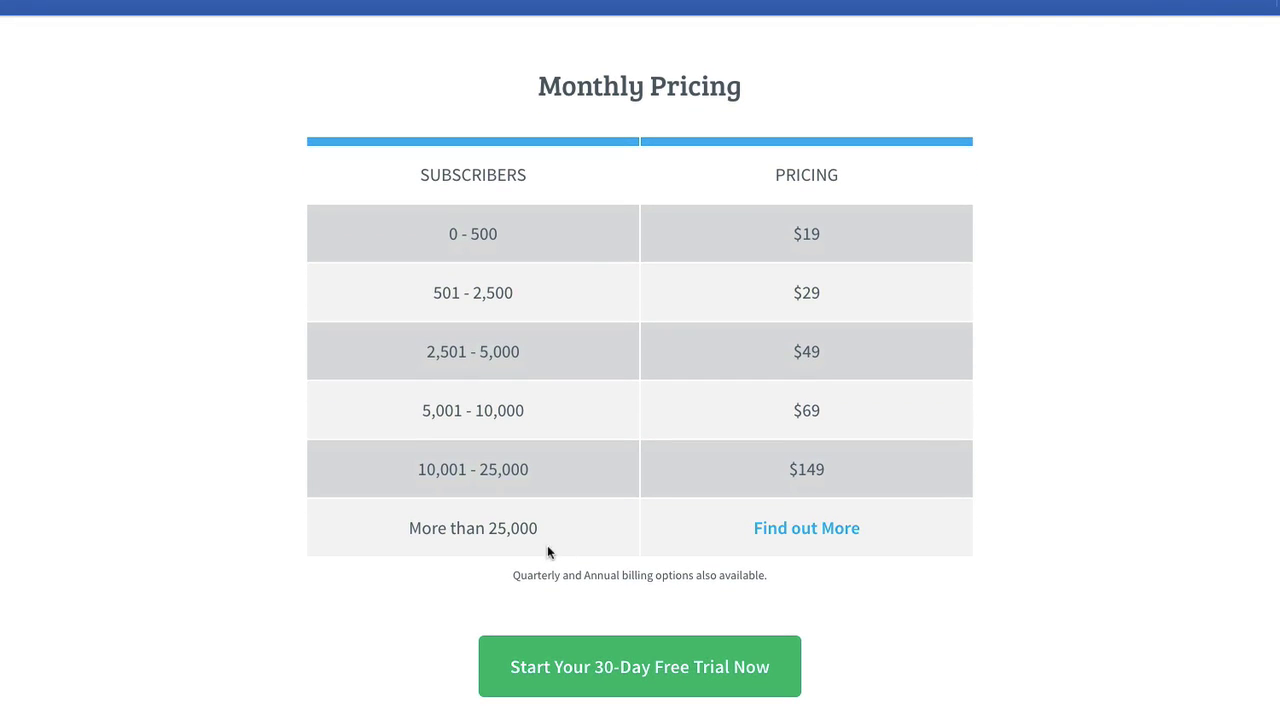
{"action": "scroll", "coordinate": [371, 637], "scroll_direction": "down", "scroll_amount": 1}
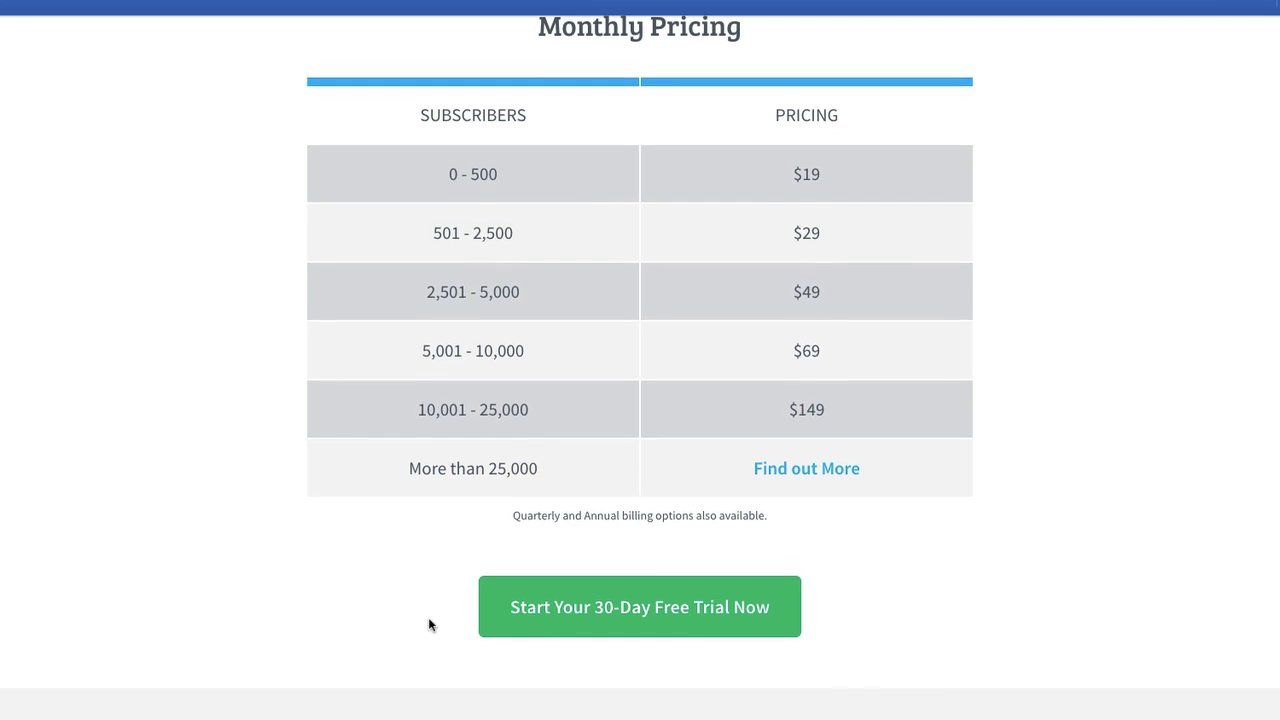
{"action": "scroll", "coordinate": [428, 625], "scroll_direction": "down", "scroll_amount": 1}
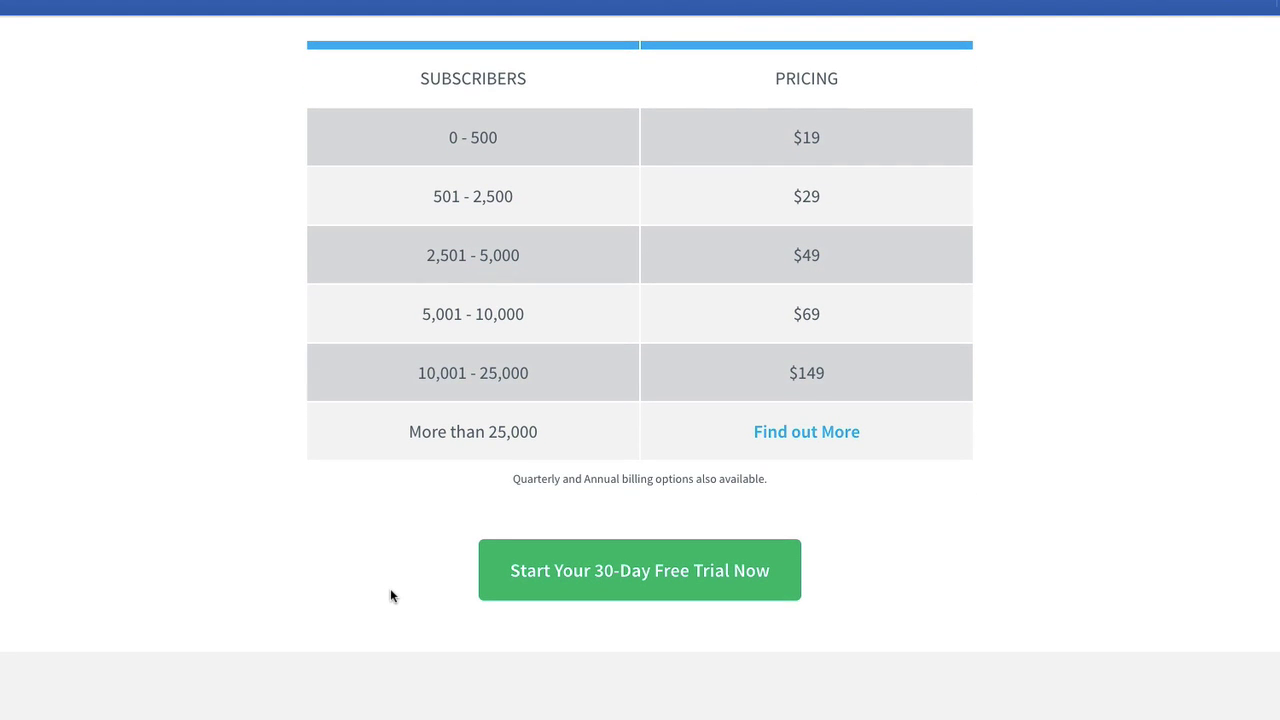
{"action": "scroll", "coordinate": [391, 590], "scroll_direction": "down", "scroll_amount": 1}
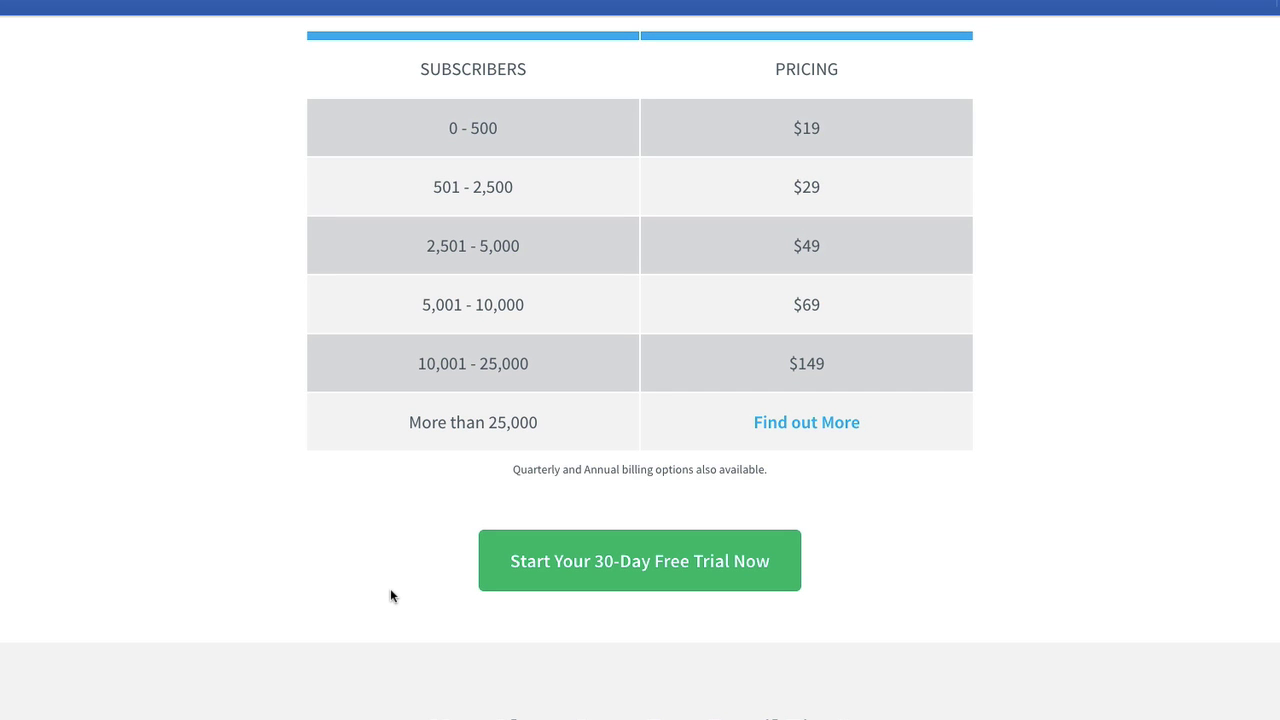
{"action": "scroll", "coordinate": [390, 596], "scroll_direction": "down", "scroll_amount": 3}
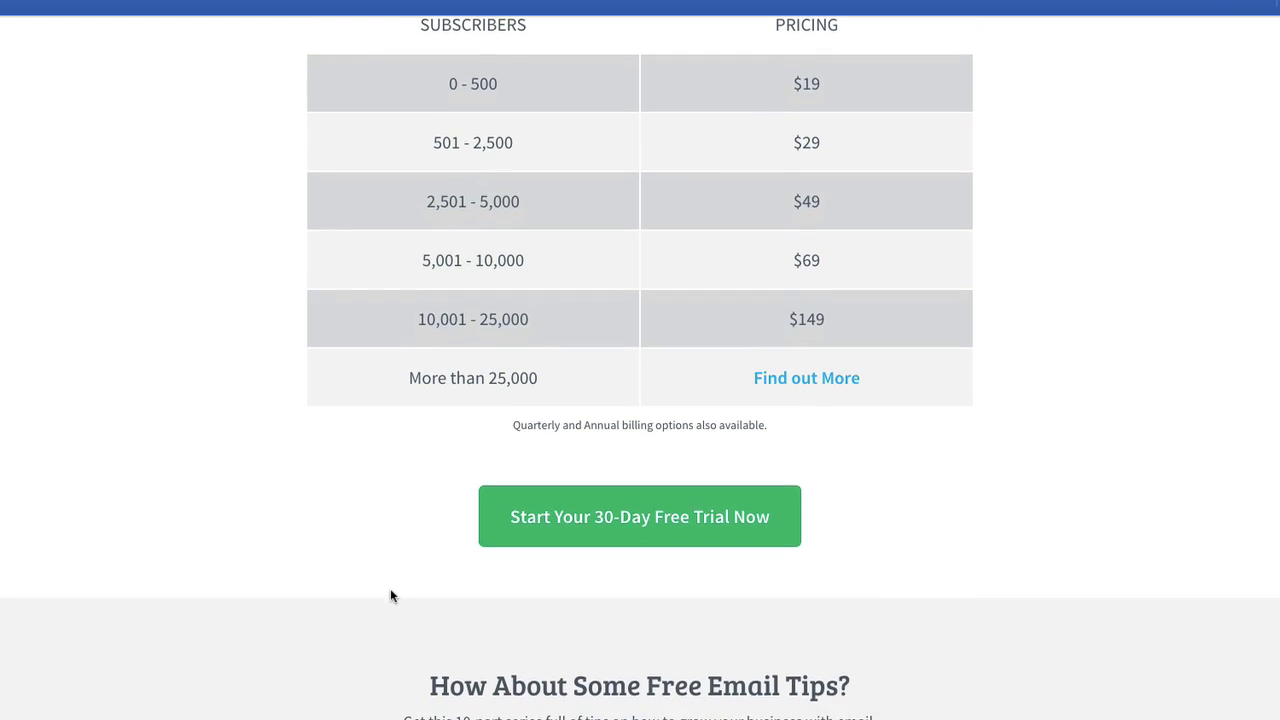
{"action": "scroll", "coordinate": [390, 596], "scroll_direction": "down", "scroll_amount": 4}
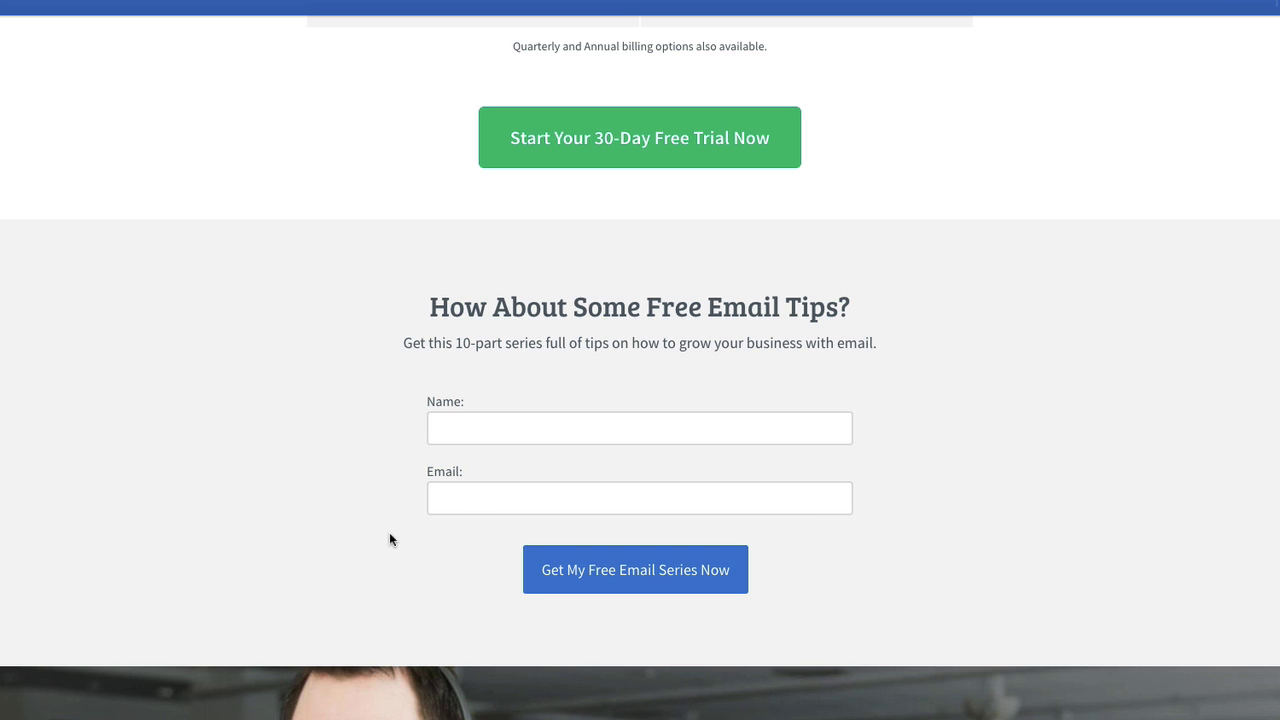
Scroll down to the 'Have questions?' section and the page footer
{"action": "scroll", "coordinate": [353, 382], "scroll_direction": "down", "scroll_amount": 1}
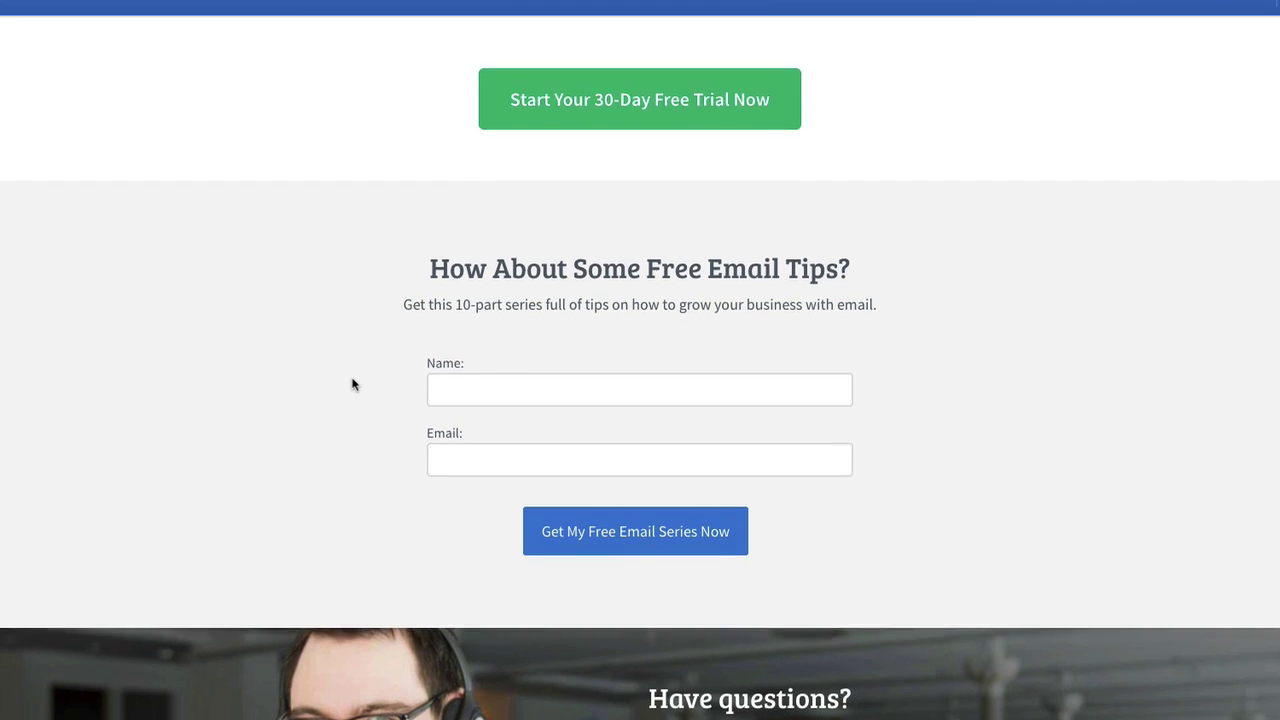
{"action": "scroll", "coordinate": [353, 382], "scroll_direction": "down", "scroll_amount": 1}
{"action": "left_click", "coordinate": [483, 360]}
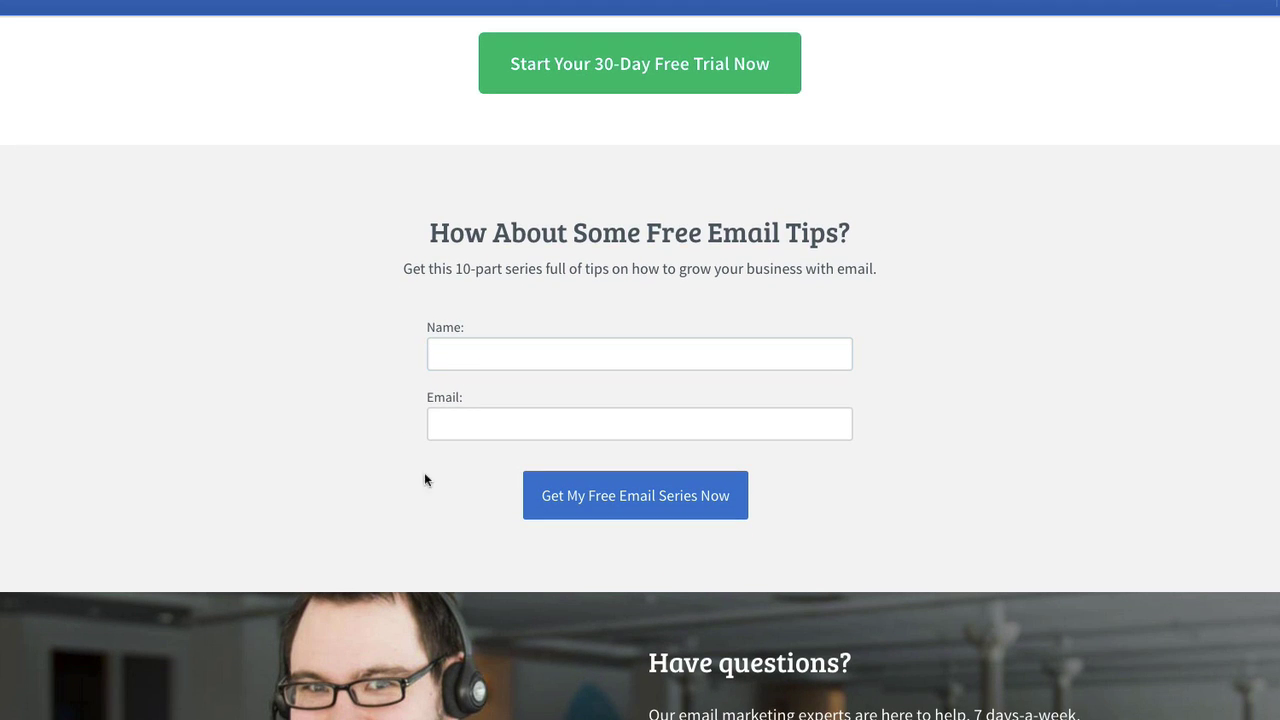
{"action": "scroll", "coordinate": [416, 472], "scroll_direction": "down", "scroll_amount": 1}
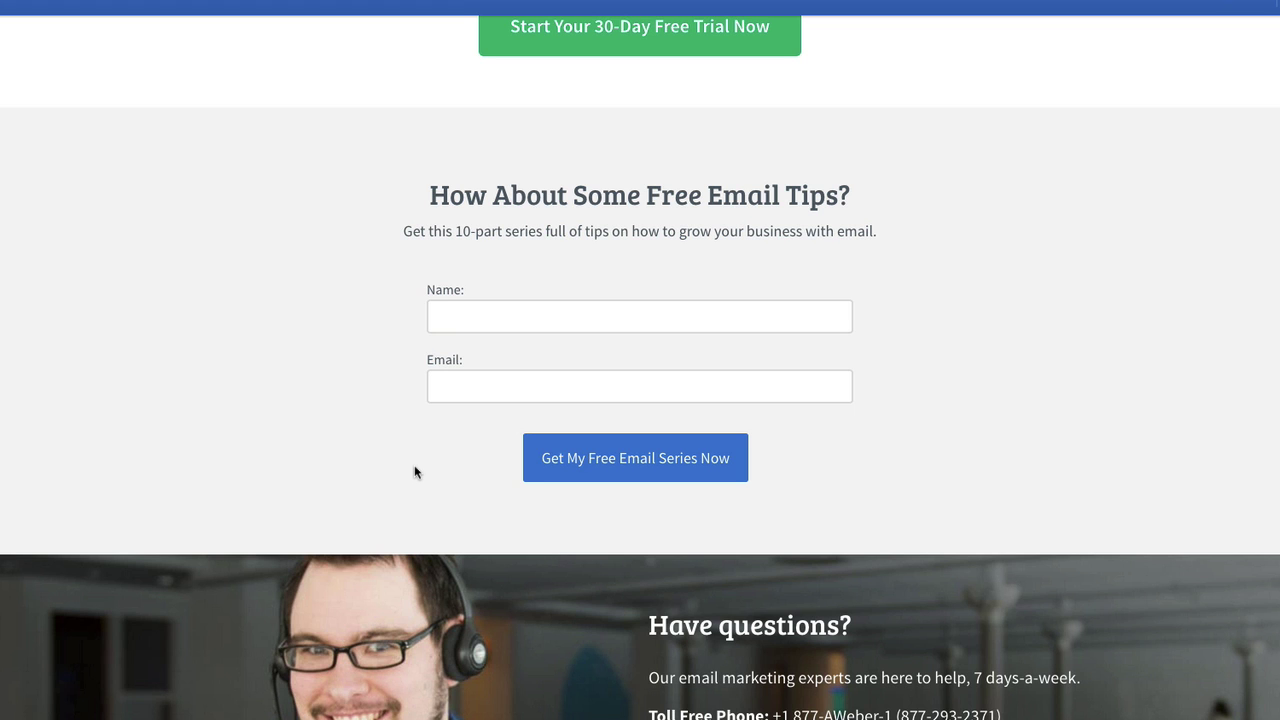
{"action": "scroll", "coordinate": [415, 472], "scroll_direction": "down", "scroll_amount": 7}
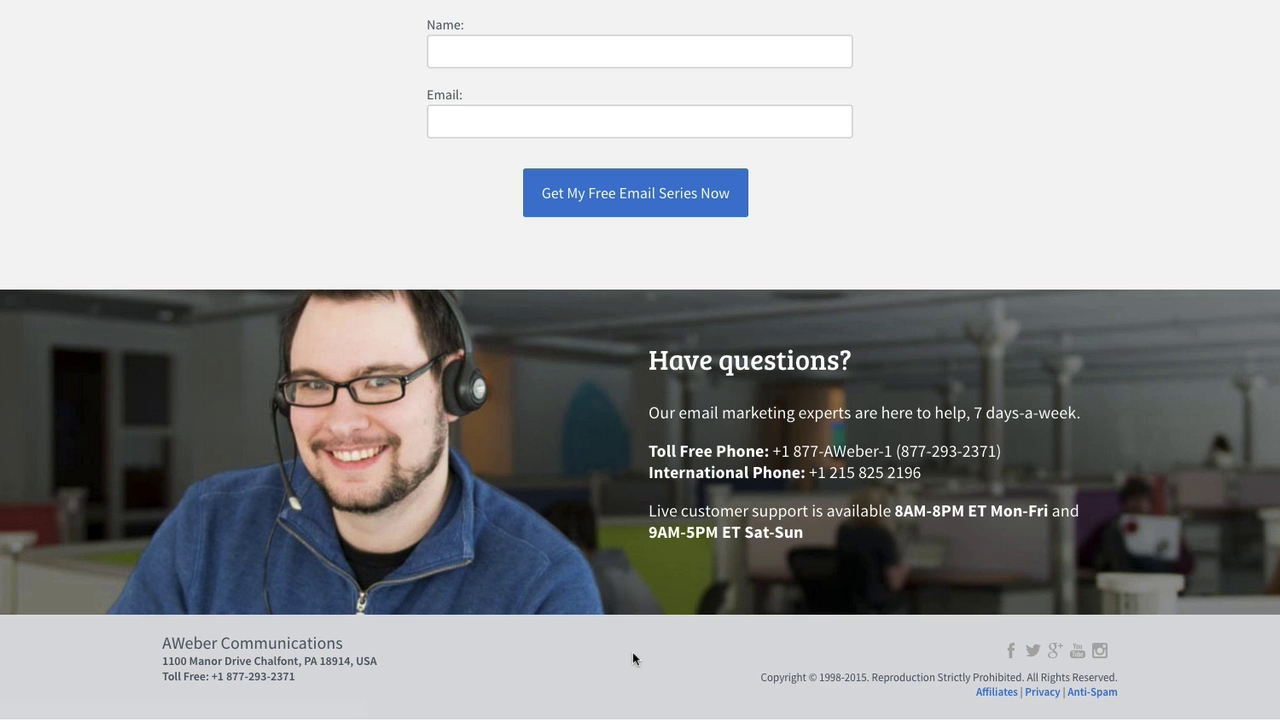
Scroll back up to the Customer Testimonials section
{"action": "scroll", "coordinate": [567, 680], "scroll_direction": "up", "scroll_amount": 1}
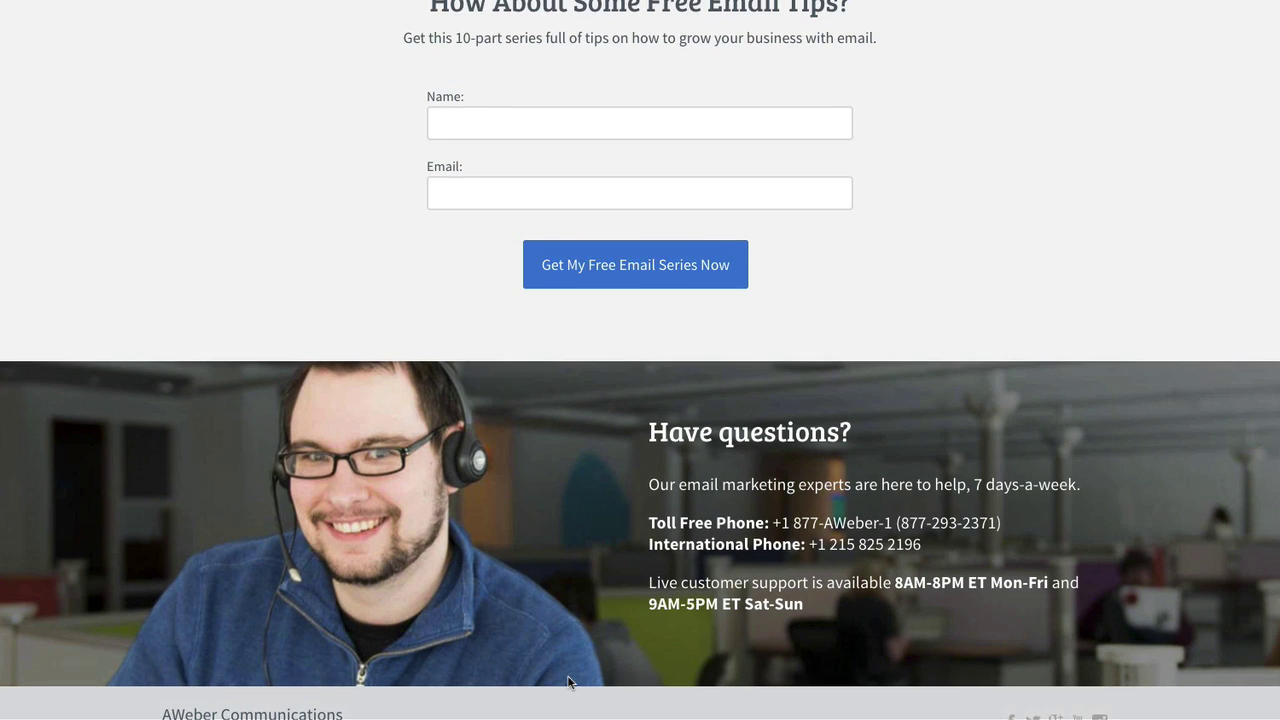
{"action": "scroll", "coordinate": [567, 680], "scroll_direction": "up", "scroll_amount": 2}
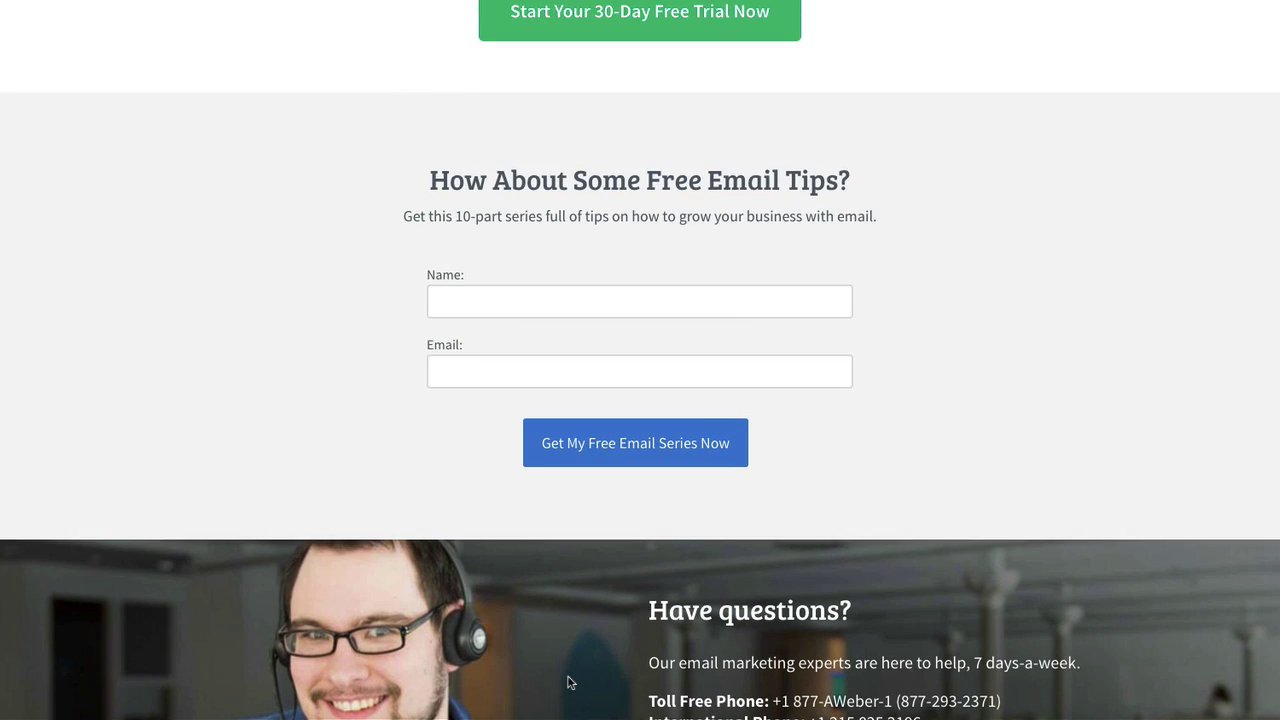
{"action": "scroll", "coordinate": [435, 607], "scroll_direction": "up", "scroll_amount": 3}
{"action": "scroll", "coordinate": [377, 579], "scroll_direction": "up", "scroll_amount": 5}
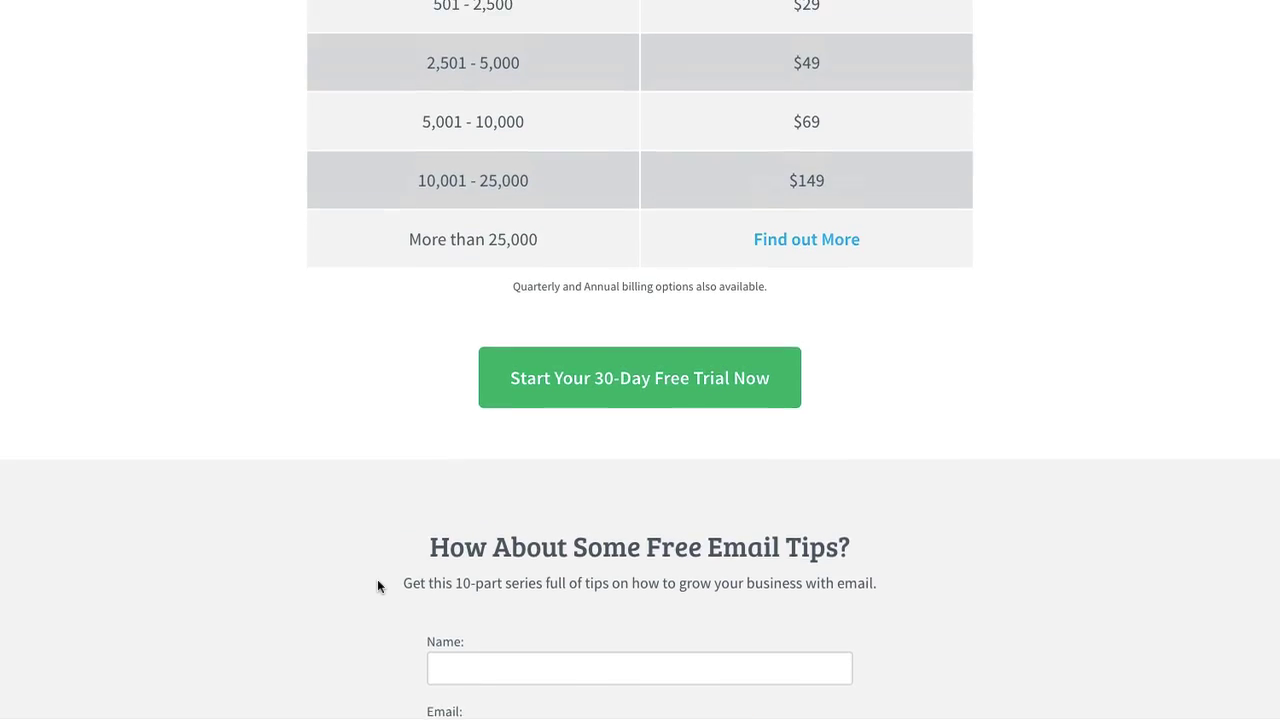
{"action": "scroll", "coordinate": [378, 585], "scroll_direction": "up", "scroll_amount": 10}
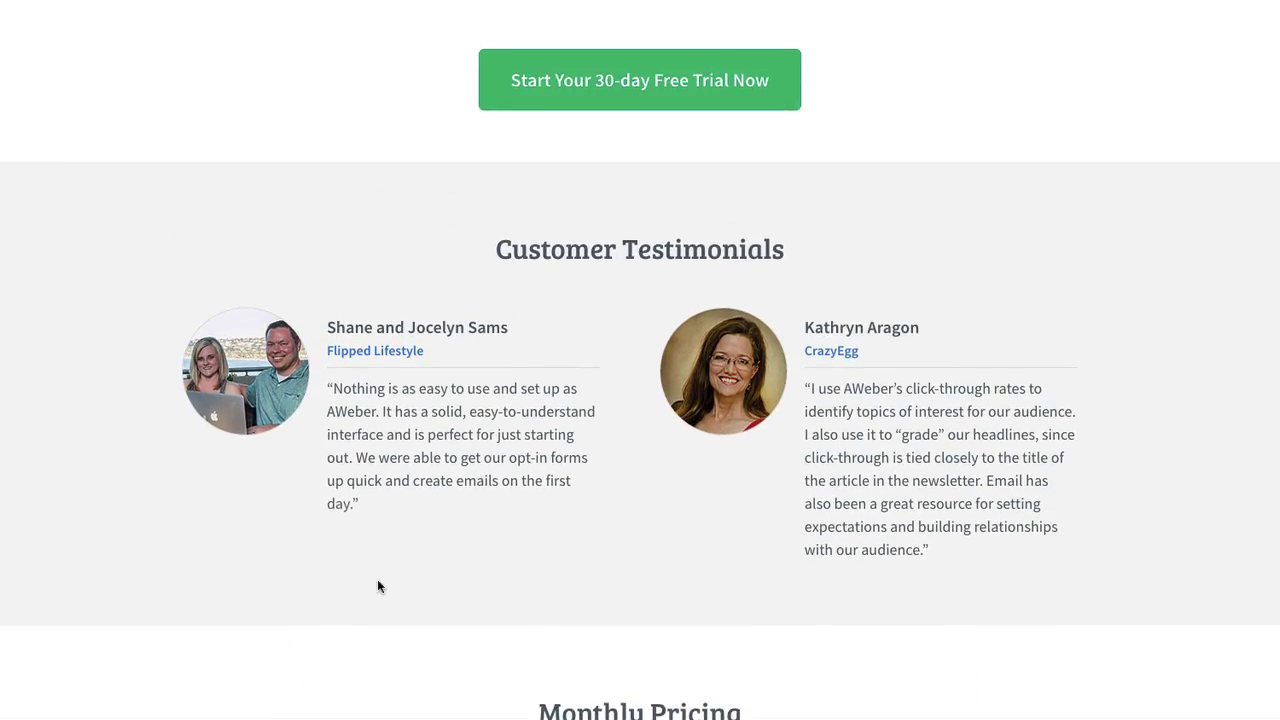
{"action": "scroll", "coordinate": [378, 586], "scroll_direction": "up", "scroll_amount": 5}
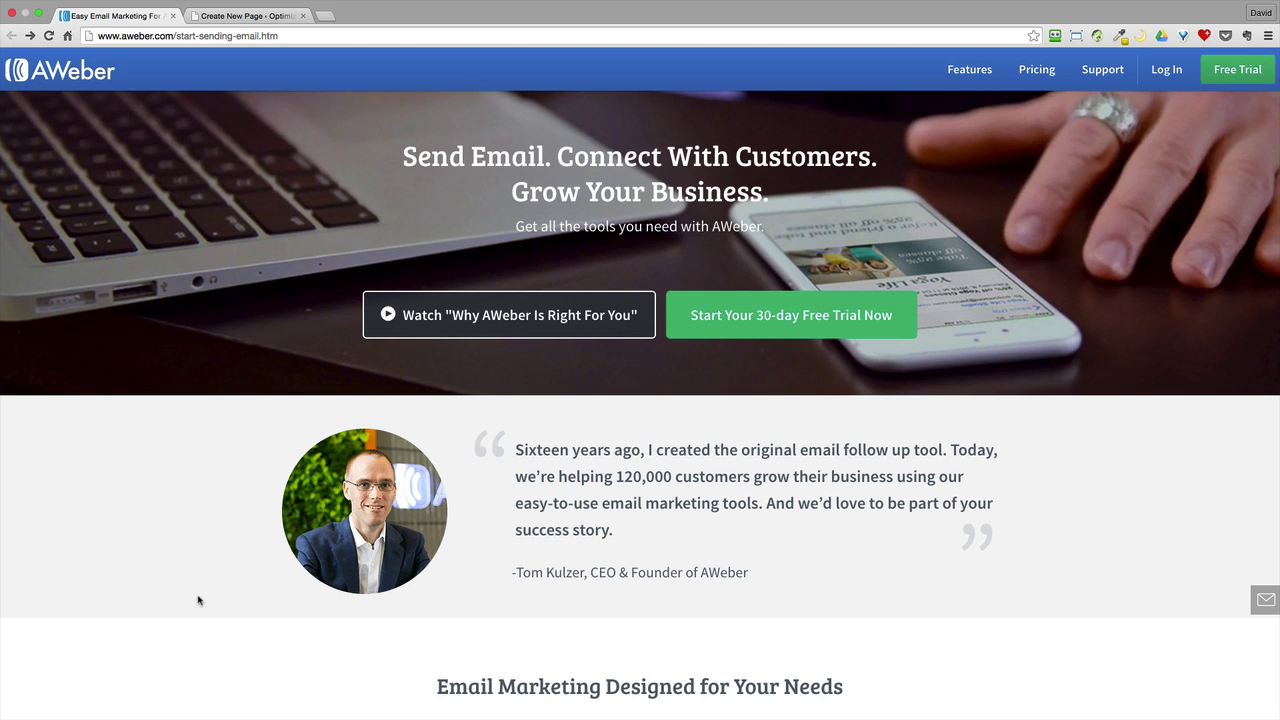
Scroll briefly down and back up the AWeber page, then switch to the Teardown 1 OptimizePress tab
{"action": "scroll", "coordinate": [198, 600], "scroll_direction": "down", "scroll_amount": 5}
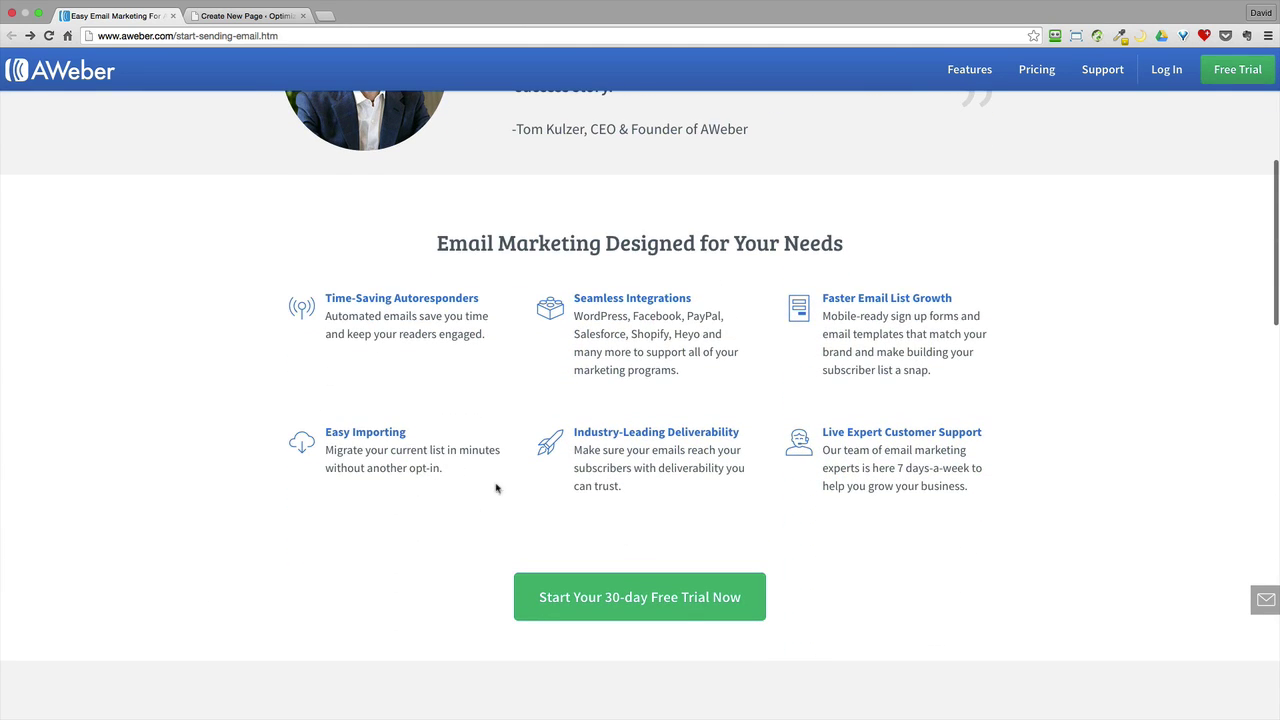
{"action": "scroll", "coordinate": [266, 451], "scroll_direction": "down", "scroll_amount": 5}
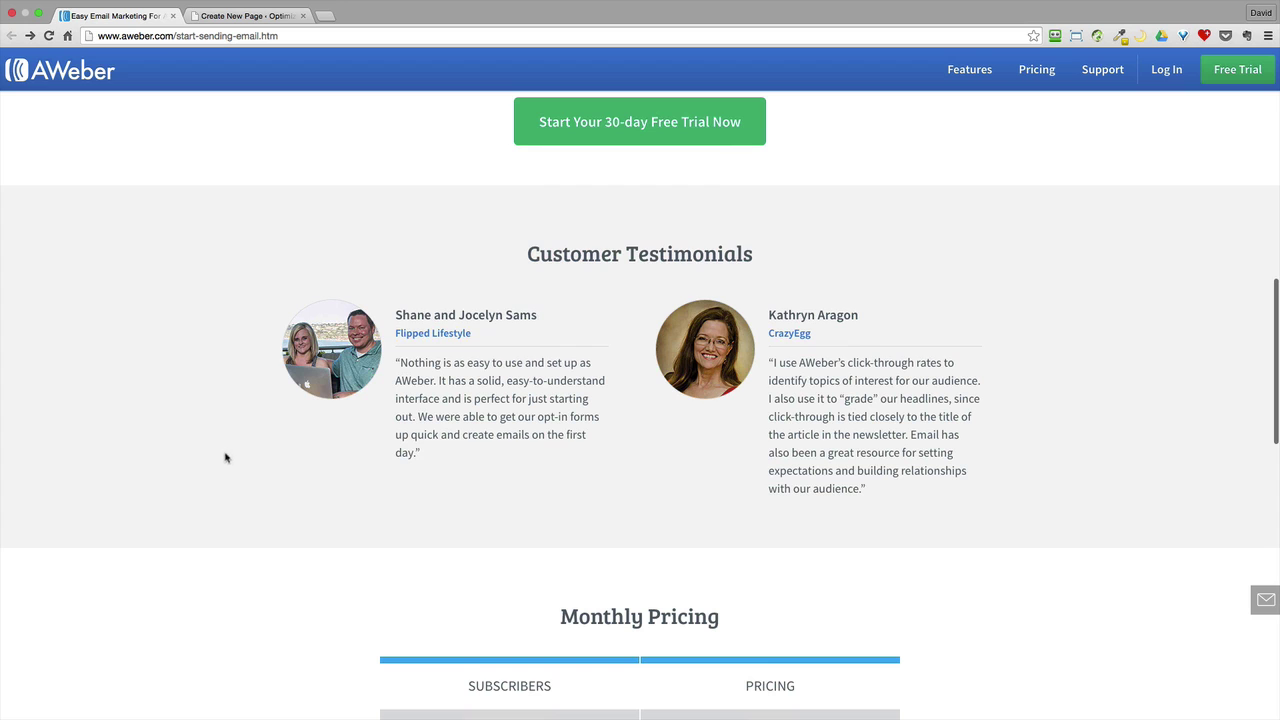
{"action": "scroll", "coordinate": [222, 458], "scroll_direction": "up", "scroll_amount": 5}
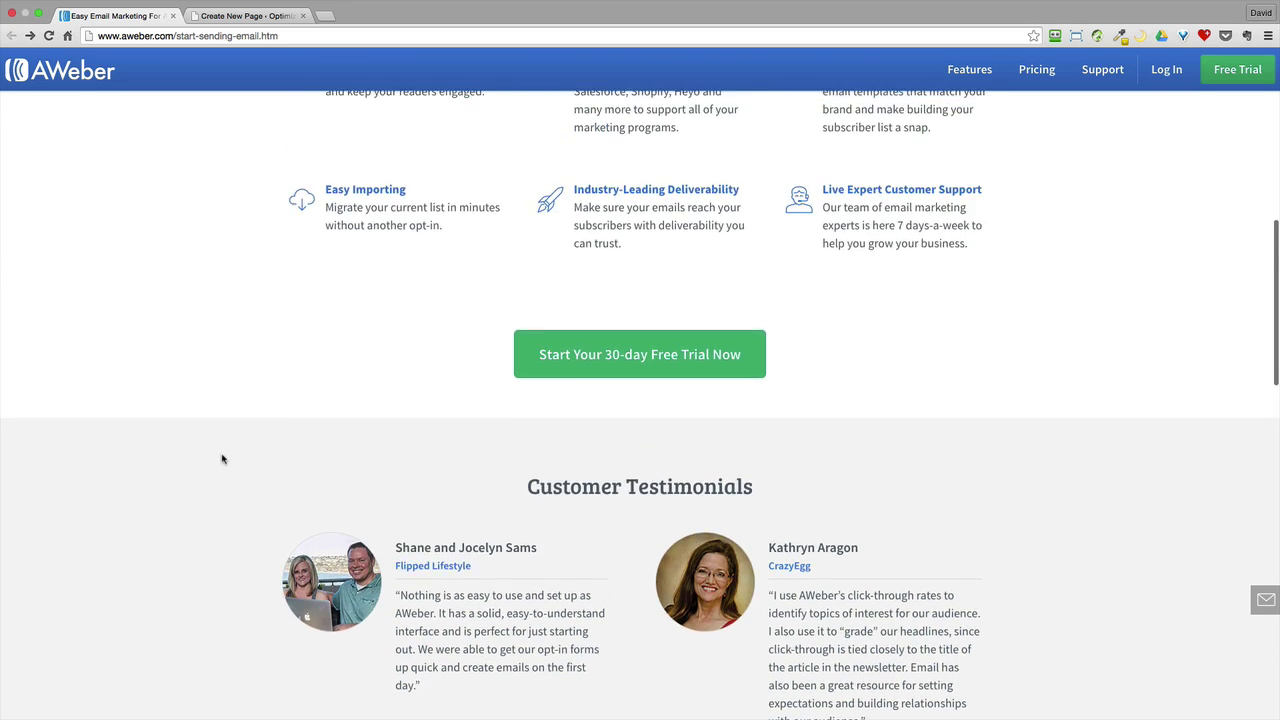
{"action": "scroll", "coordinate": [222, 458], "scroll_direction": "up", "scroll_amount": 5}
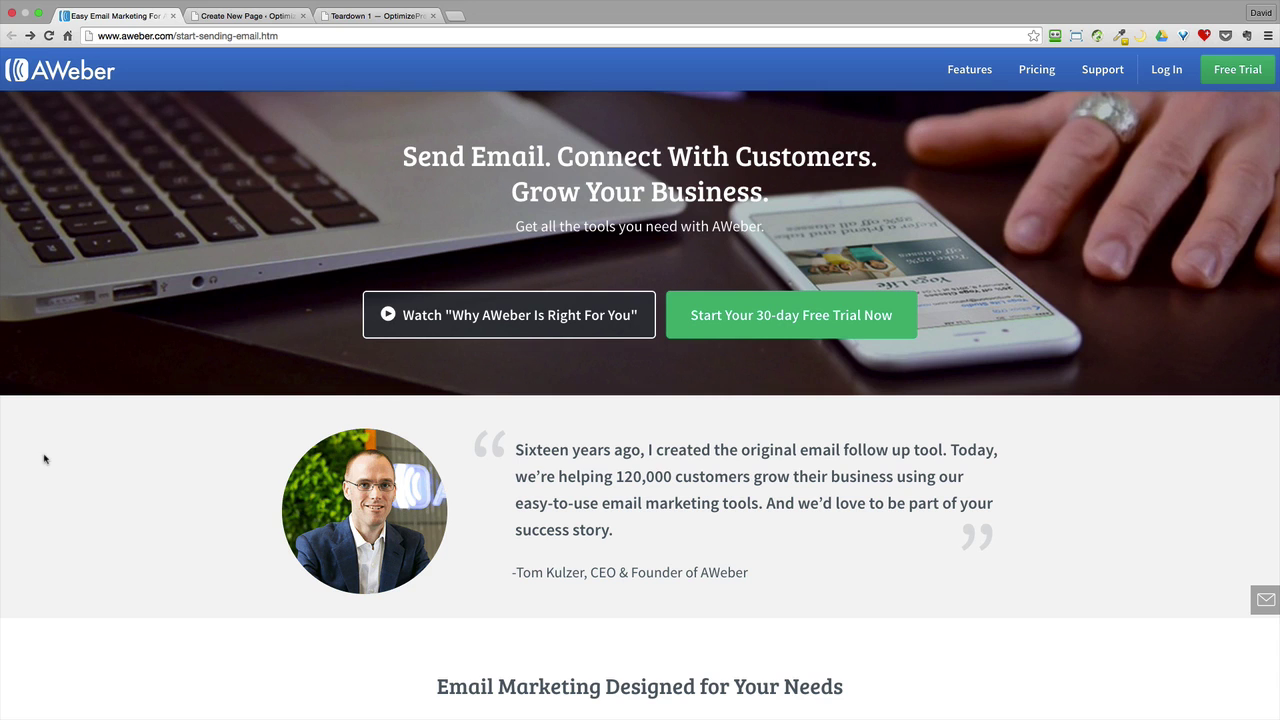
{"action": "left_click", "coordinate": [348, 14]}
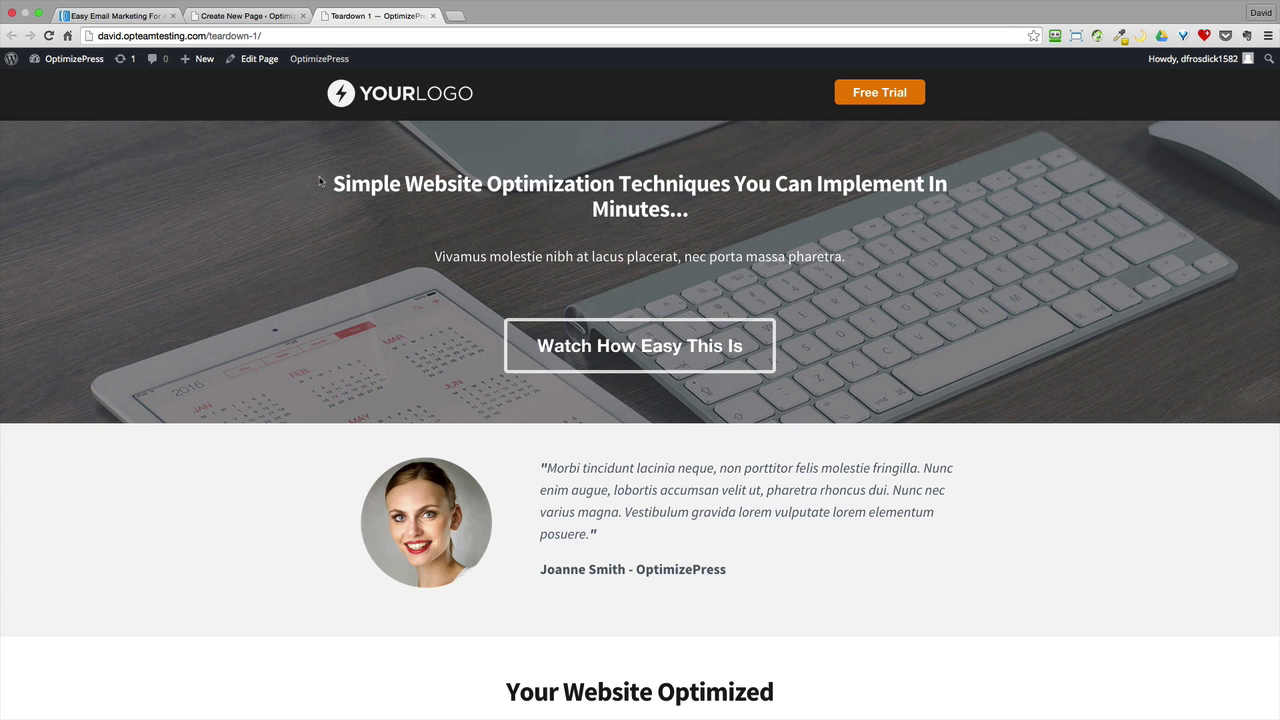
{"action": "scroll", "coordinate": [270, 282], "scroll_direction": "down", "scroll_amount": 1}
{"action": "scroll", "coordinate": [270, 282], "scroll_direction": "down", "scroll_amount": 1}
{"action": "scroll", "coordinate": [270, 282], "scroll_direction": "up", "scroll_amount": 2}
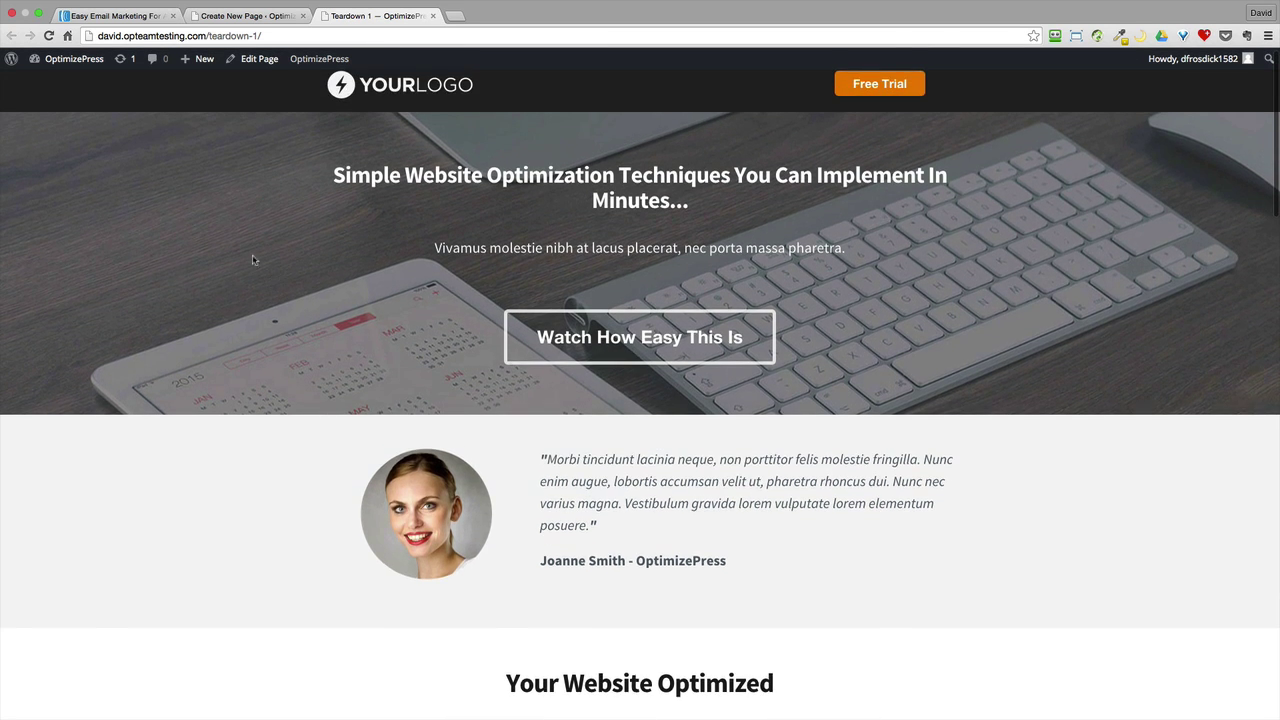
{"action": "left_click", "coordinate": [123, 17]}
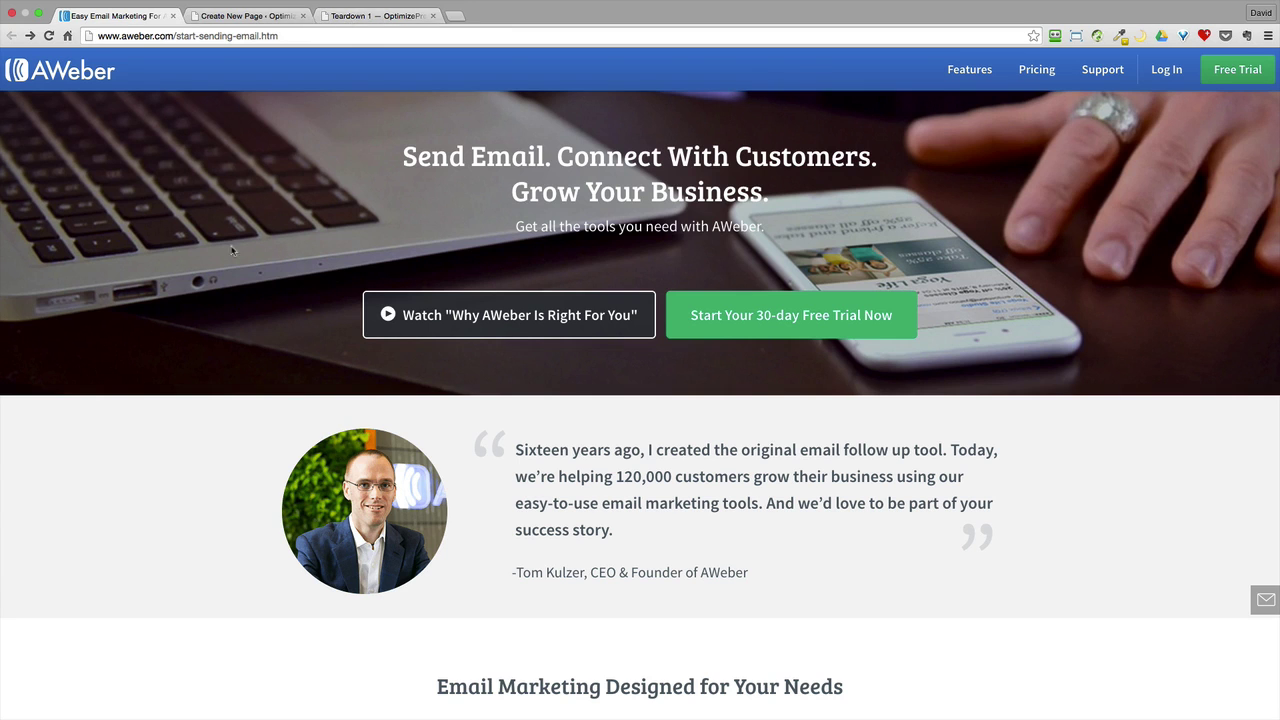
{"action": "left_click", "coordinate": [366, 16]}
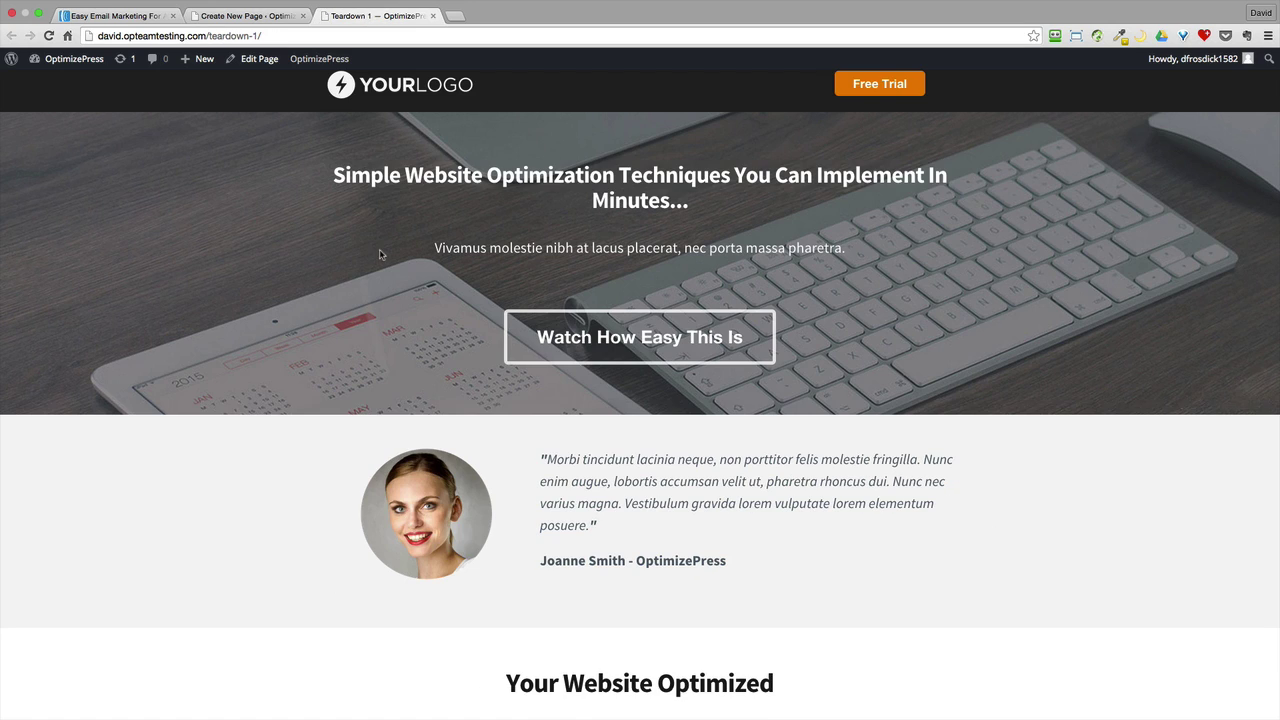
{"action": "left_click", "coordinate": [590, 336]}
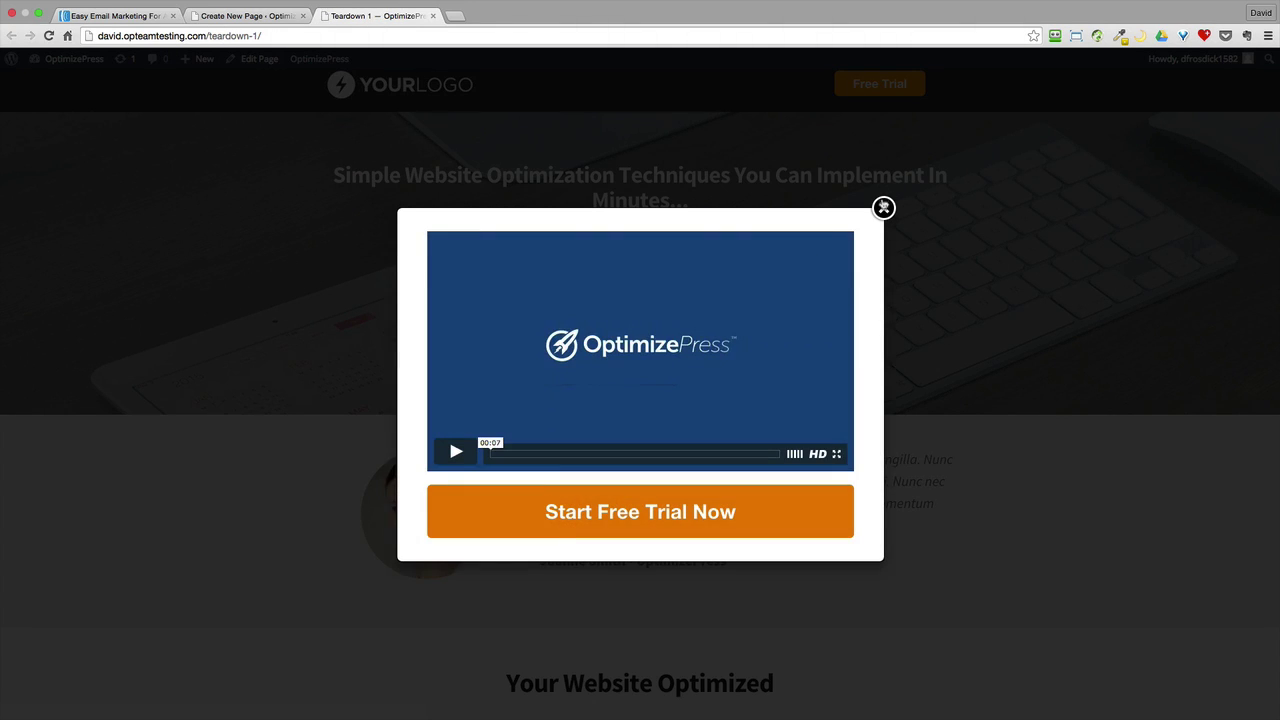
{"action": "left_click", "coordinate": [883, 207]}
{"action": "scroll", "coordinate": [500, 315], "scroll_direction": "down", "scroll_amount": 3}
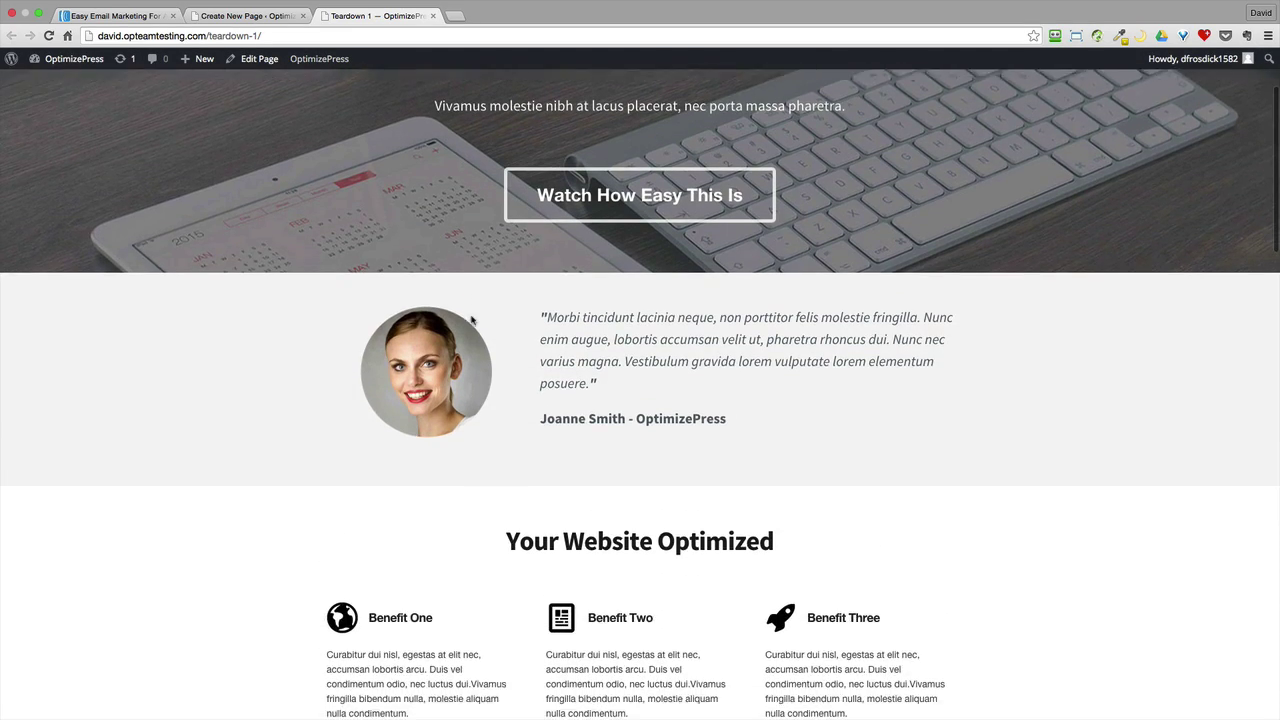
{"action": "left_click", "coordinate": [137, 18]}
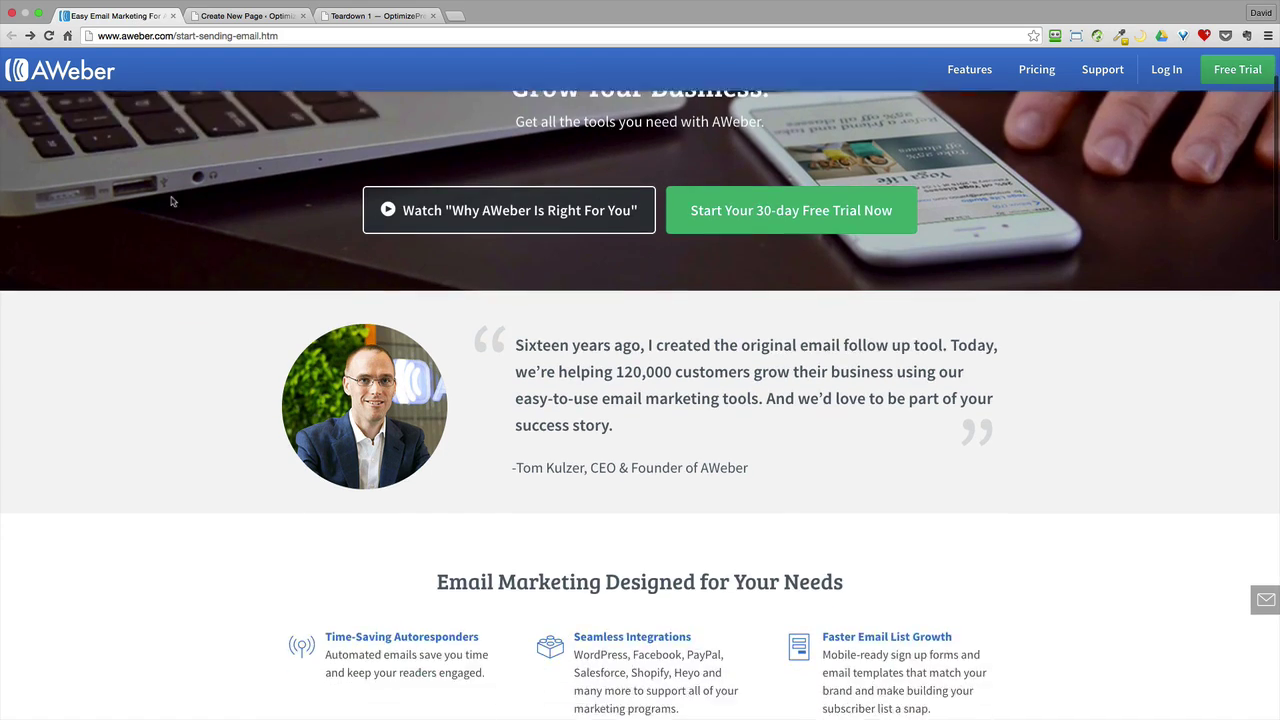
{"action": "scroll", "coordinate": [172, 201], "scroll_direction": "down", "scroll_amount": 2}
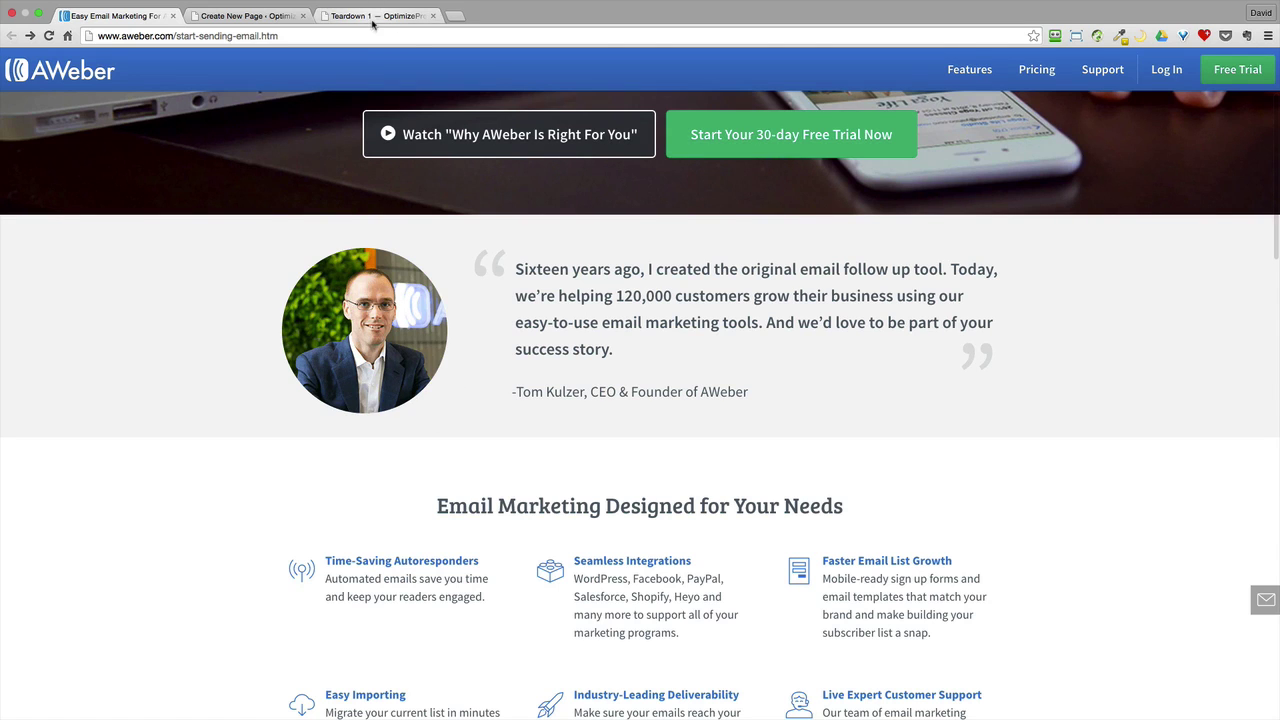
Scroll Teardown 1 to its benefits section and AWeber to its matching feature grid
{"action": "scroll", "coordinate": [363, 273], "scroll_direction": "down", "scroll_amount": 7}
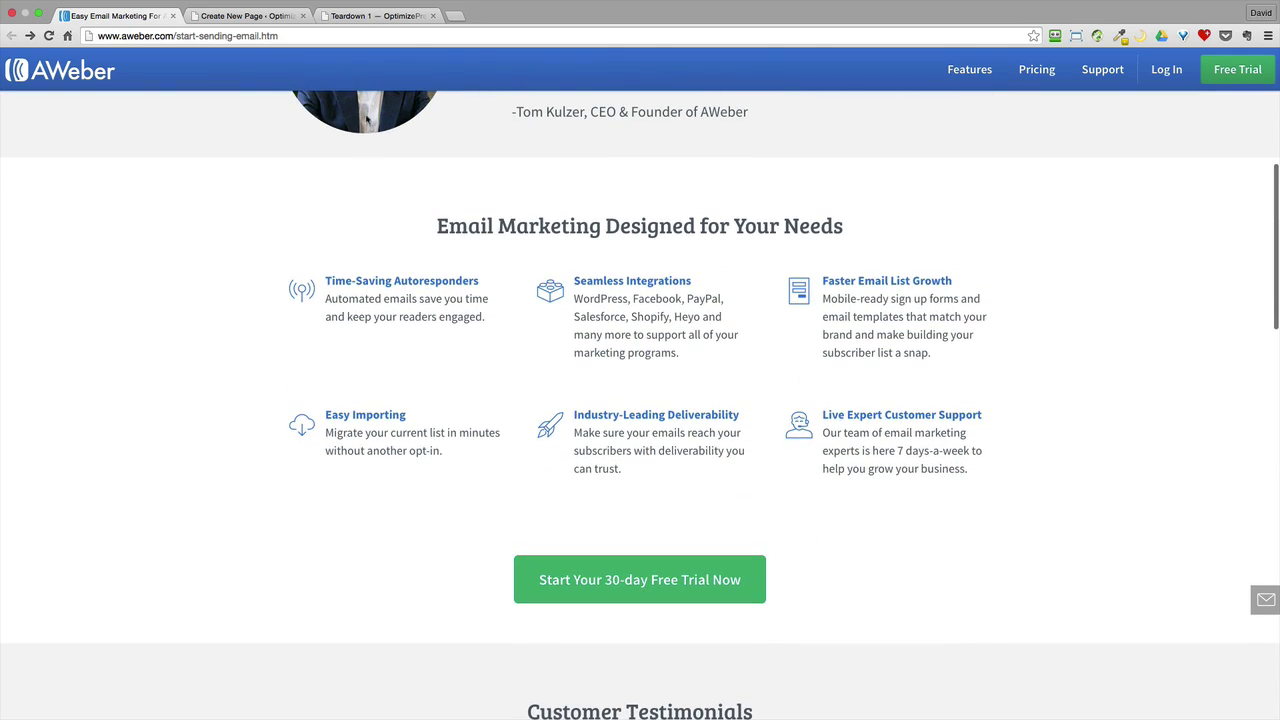
{"action": "left_click", "coordinate": [372, 16]}
{"action": "scroll", "coordinate": [355, 285], "scroll_direction": "down", "scroll_amount": 3}
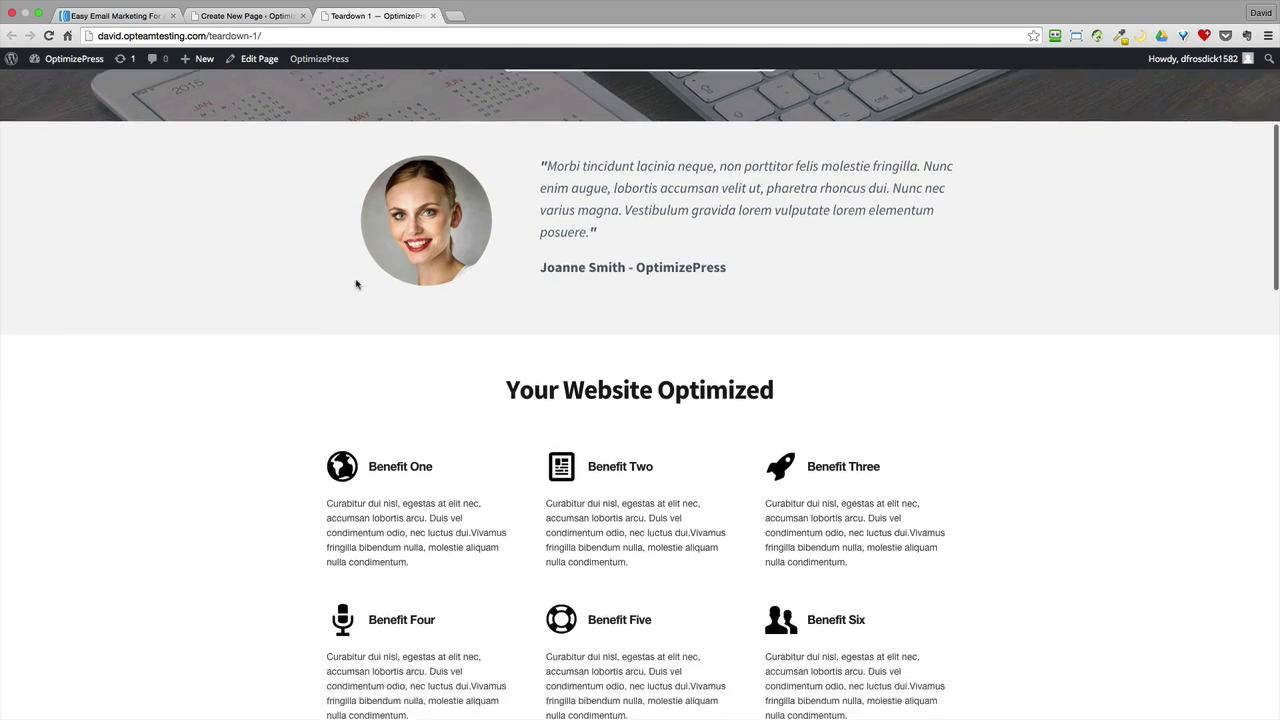
{"action": "scroll", "coordinate": [355, 285], "scroll_direction": "down", "scroll_amount": 4}
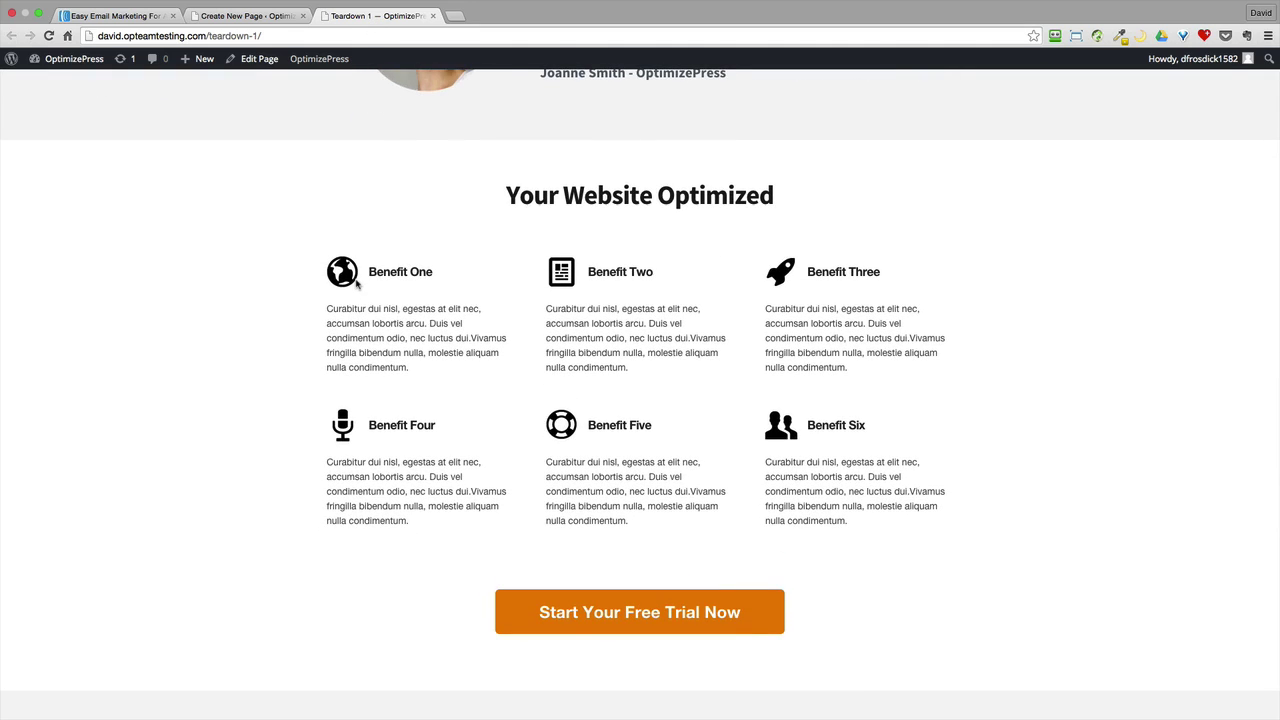
{"action": "scroll", "coordinate": [356, 285], "scroll_direction": "down", "scroll_amount": 2}
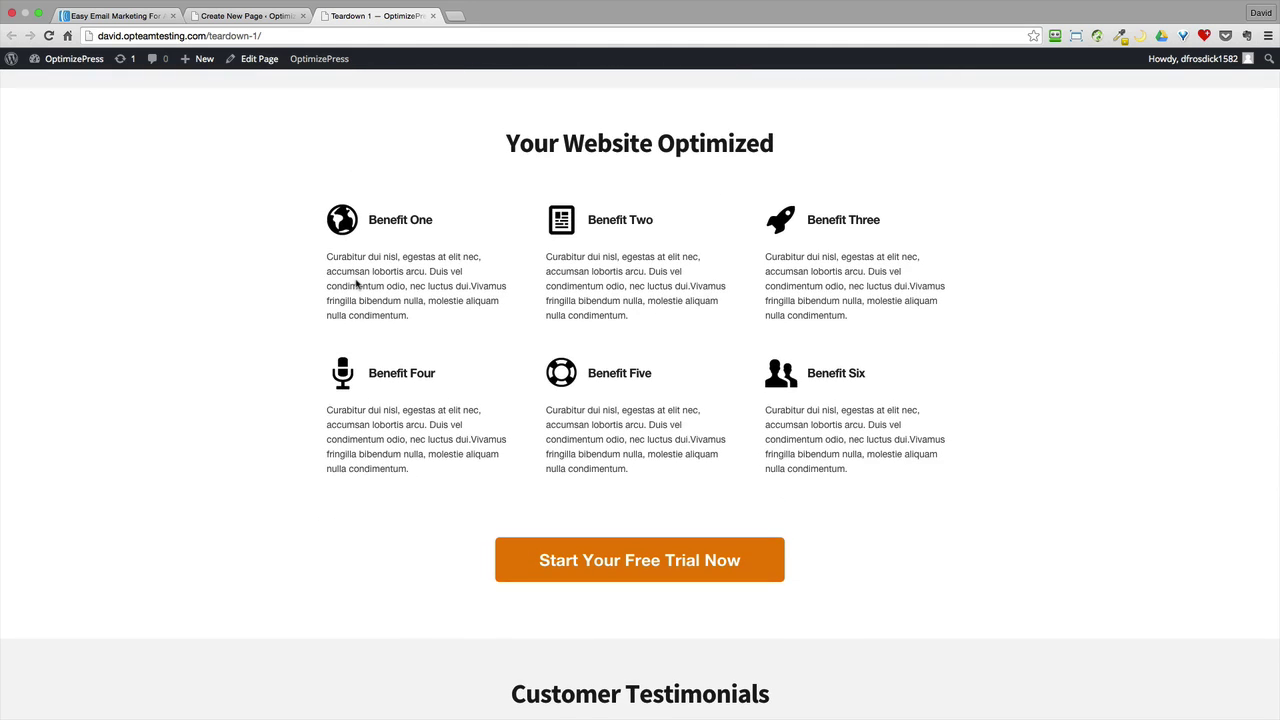
{"action": "left_click", "coordinate": [122, 20]}
{"action": "scroll", "coordinate": [190, 284], "scroll_direction": "down", "scroll_amount": 2}
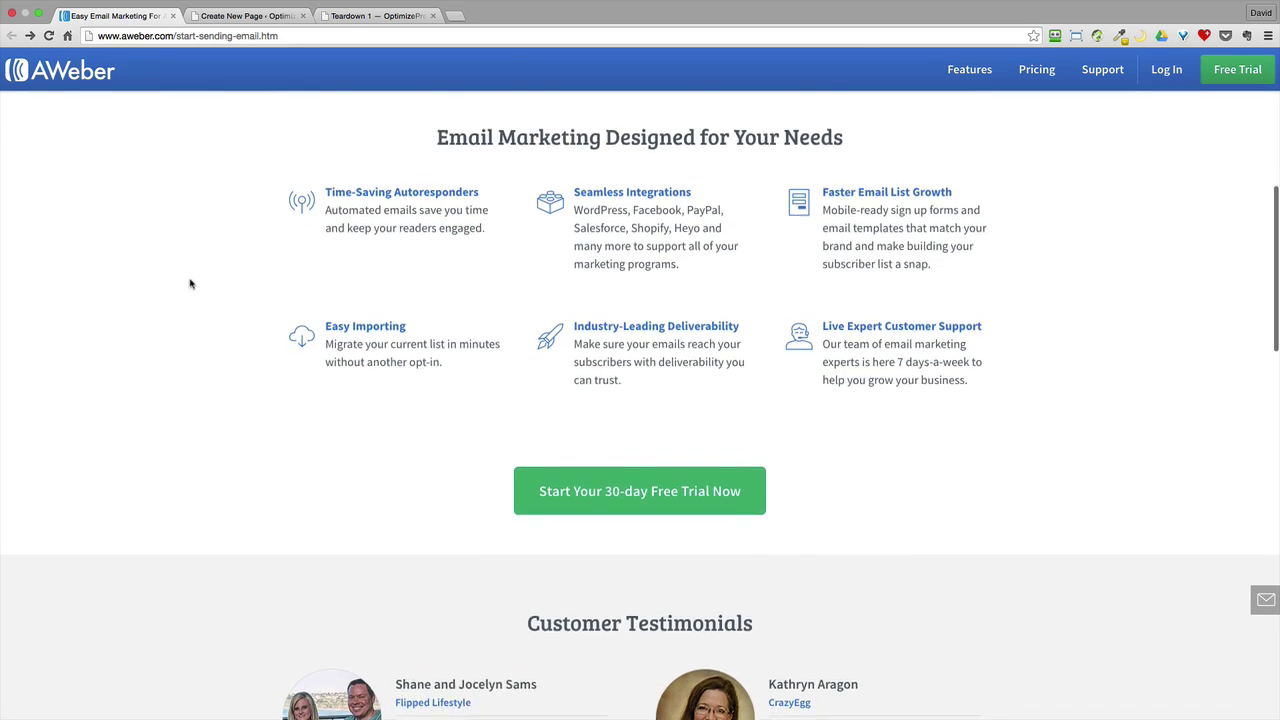
{"action": "scroll", "coordinate": [190, 284], "scroll_direction": "down", "scroll_amount": 3}
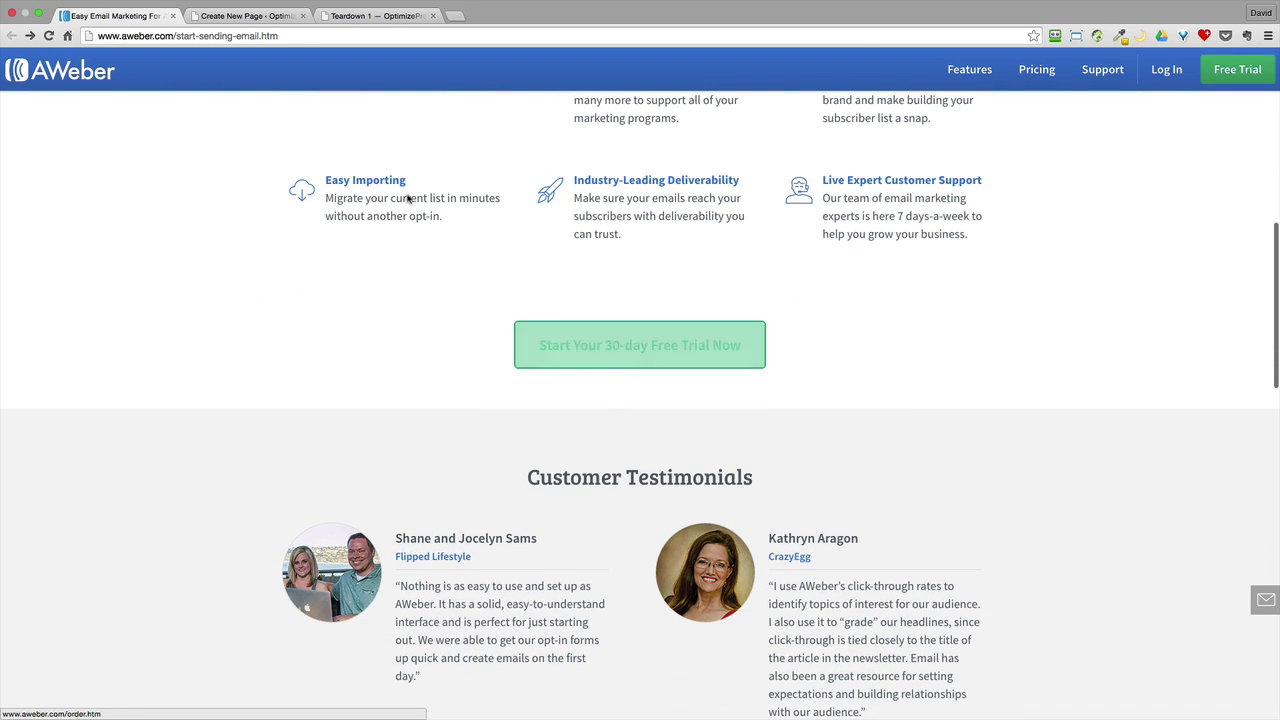
Alternate between both tabs comparing testimonials, ending on AWeber's Customer Testimonials
{"action": "left_click", "coordinate": [372, 16]}
{"action": "scroll", "coordinate": [410, 283], "scroll_direction": "down", "scroll_amount": 3}
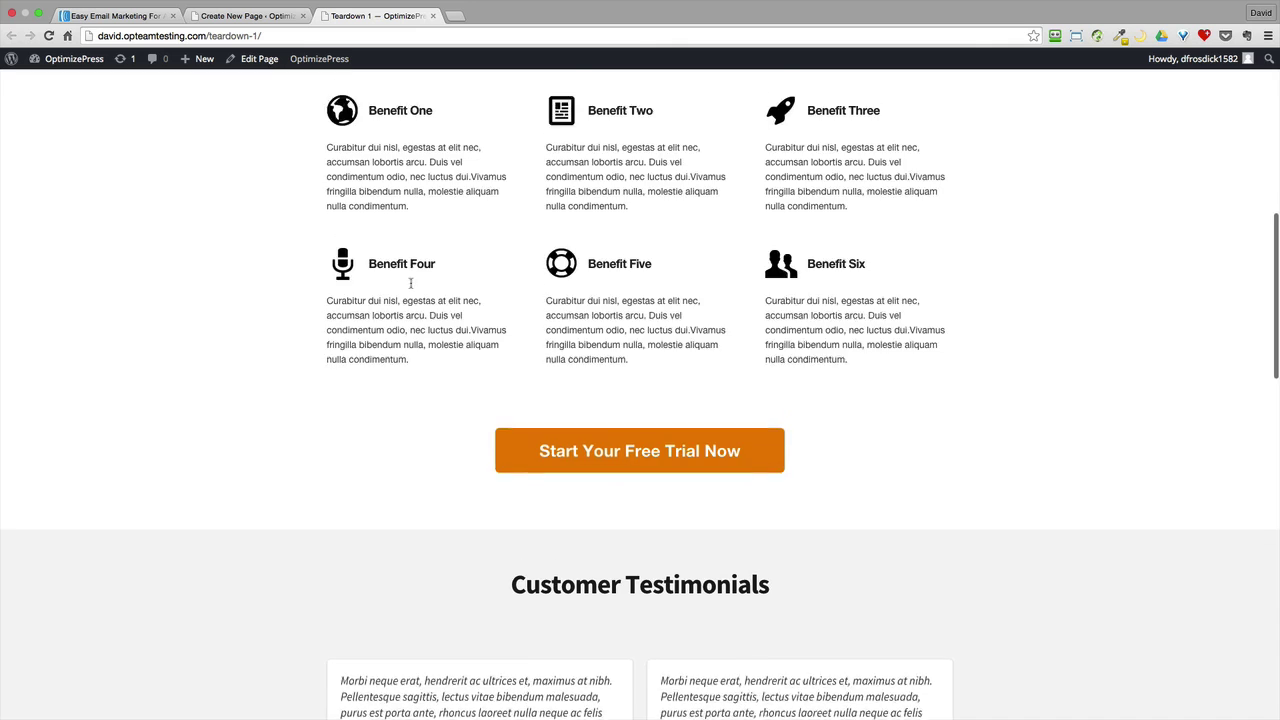
{"action": "scroll", "coordinate": [410, 283], "scroll_direction": "down", "scroll_amount": 8}
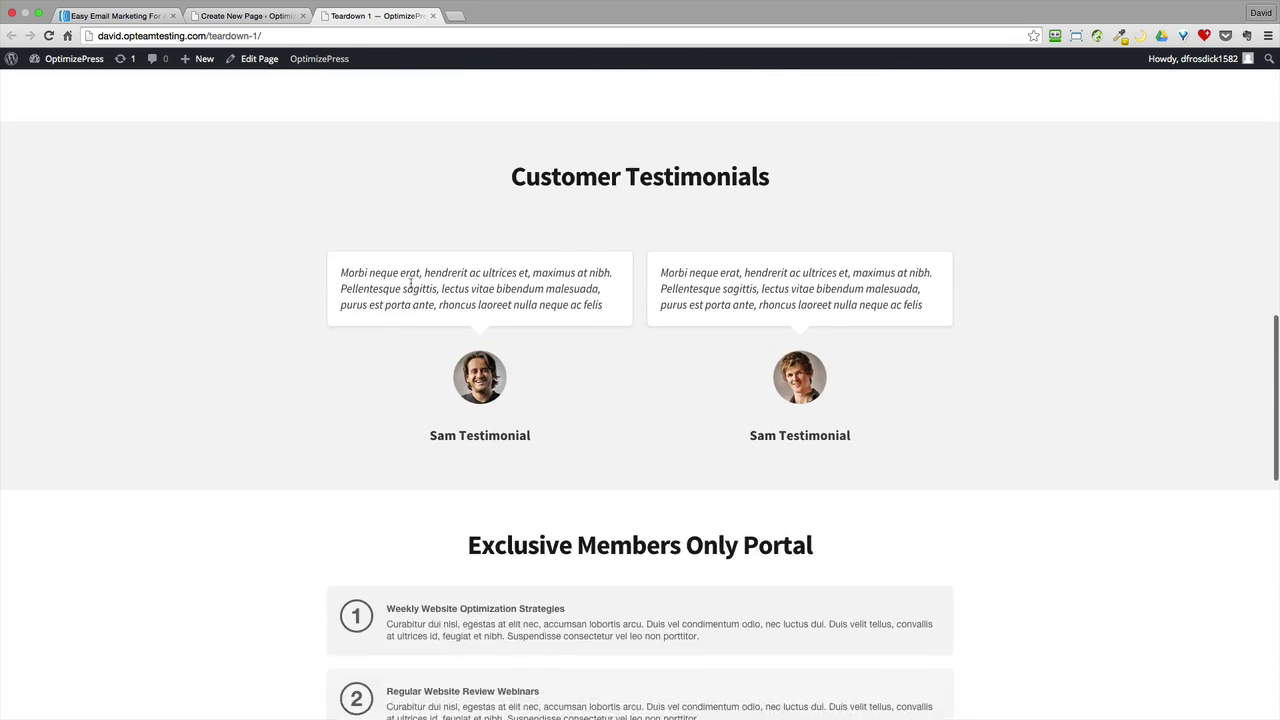
{"action": "scroll", "coordinate": [396, 286], "scroll_direction": "down", "scroll_amount": 2}
{"action": "scroll", "coordinate": [394, 286], "scroll_direction": "up", "scroll_amount": 2}
{"action": "left_click", "coordinate": [140, 20]}
{"action": "scroll", "coordinate": [197, 197], "scroll_direction": "down", "scroll_amount": 5}
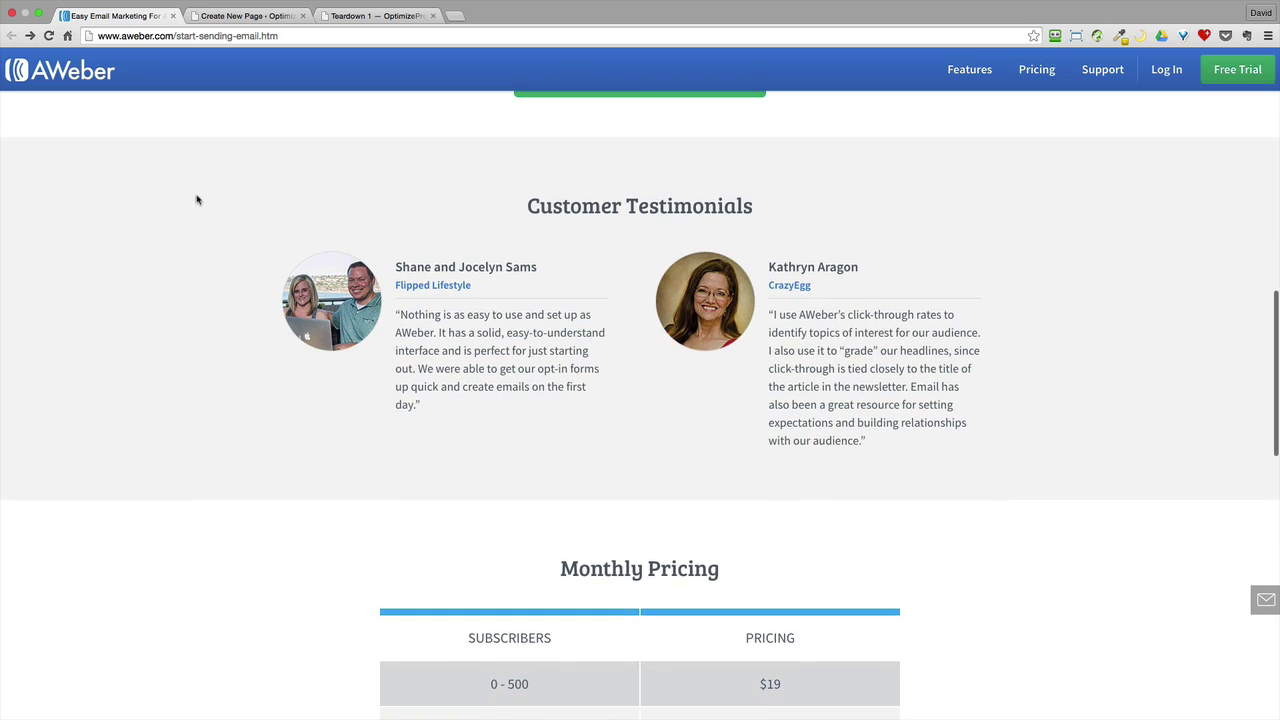
{"action": "left_click", "coordinate": [366, 17]}
{"action": "scroll", "coordinate": [319, 263], "scroll_direction": "down", "scroll_amount": 5}
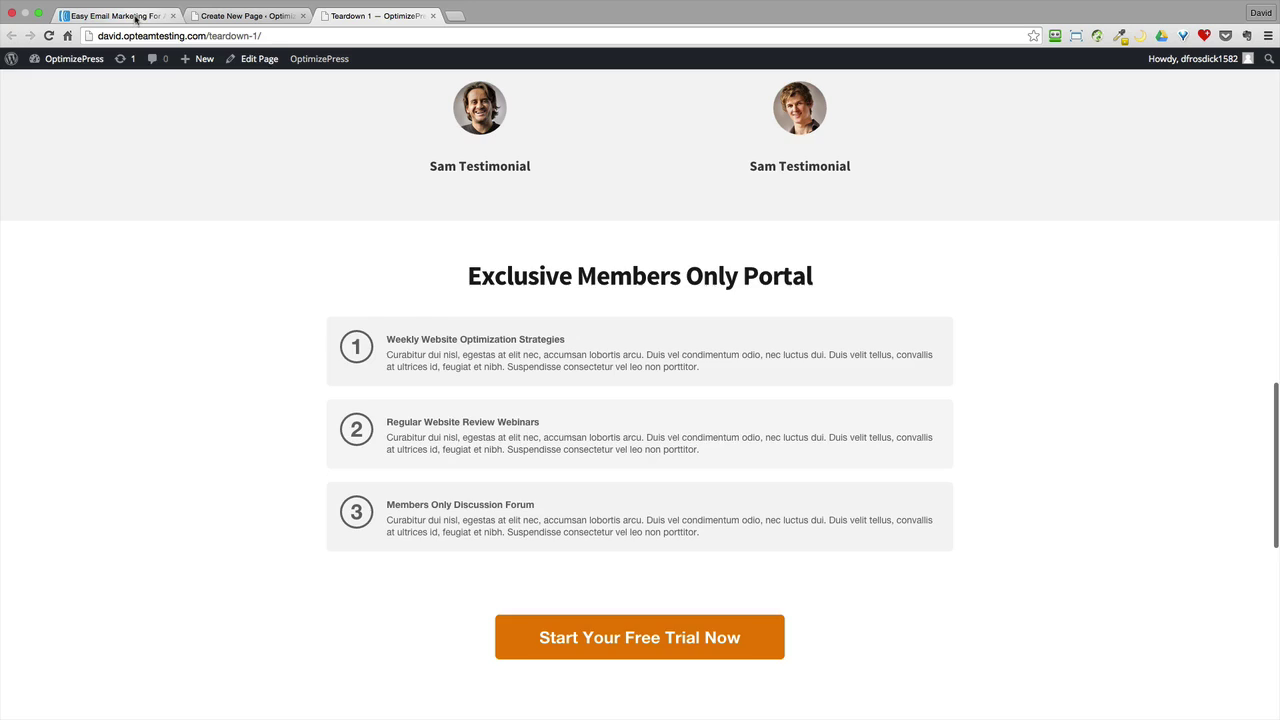
{"action": "left_click", "coordinate": [135, 17]}
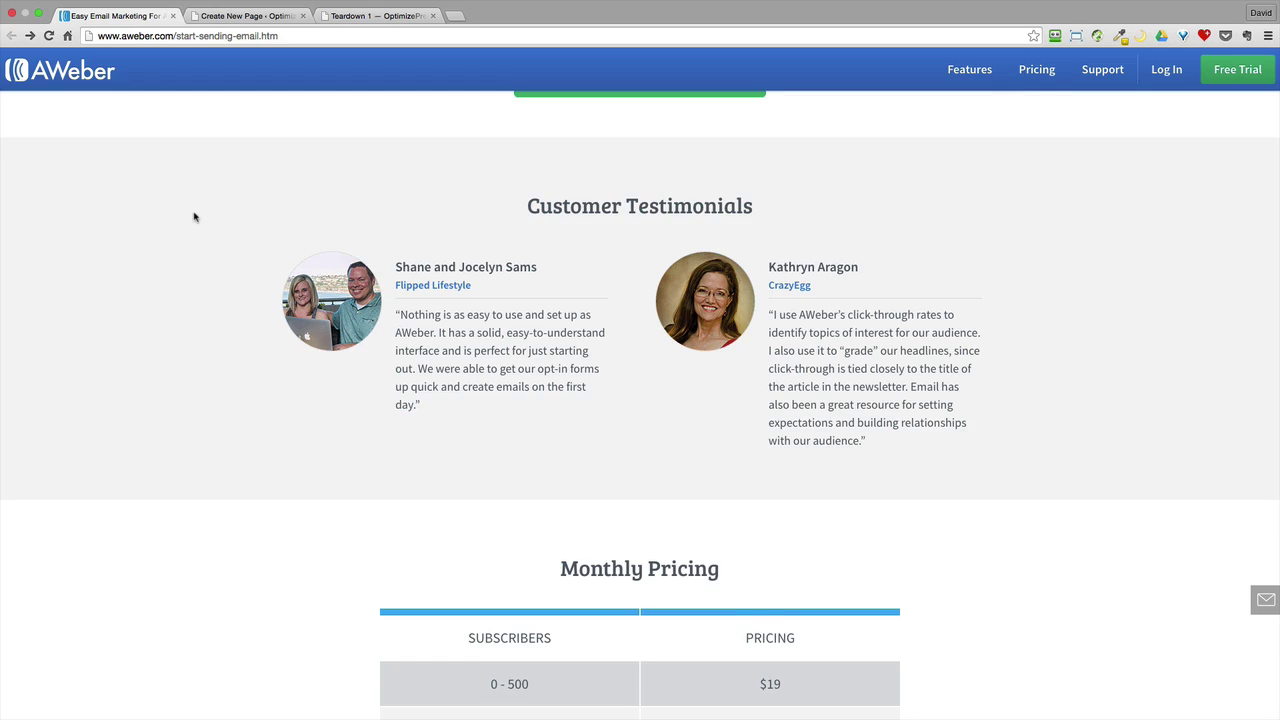
Compare AWeber's Monthly Pricing table with the Teardown 1 members portal section
{"action": "scroll", "coordinate": [194, 214], "scroll_direction": "down", "scroll_amount": 5}
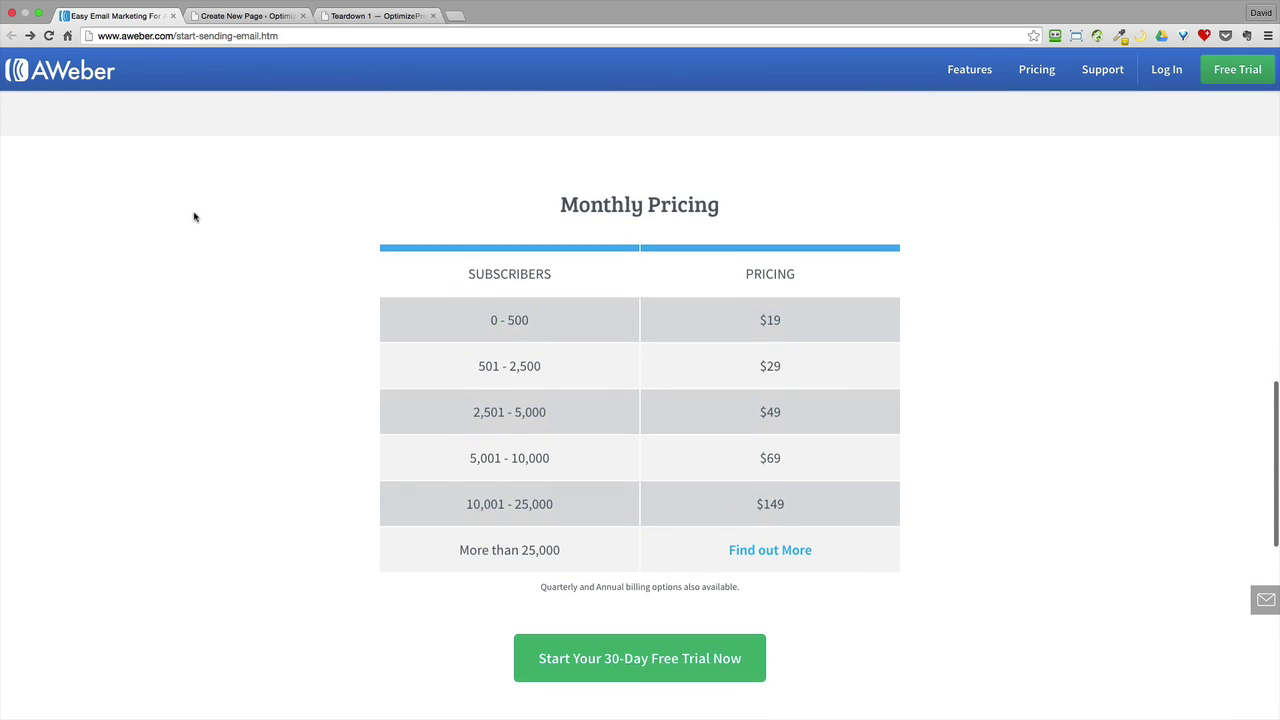
{"action": "left_click", "coordinate": [375, 17]}
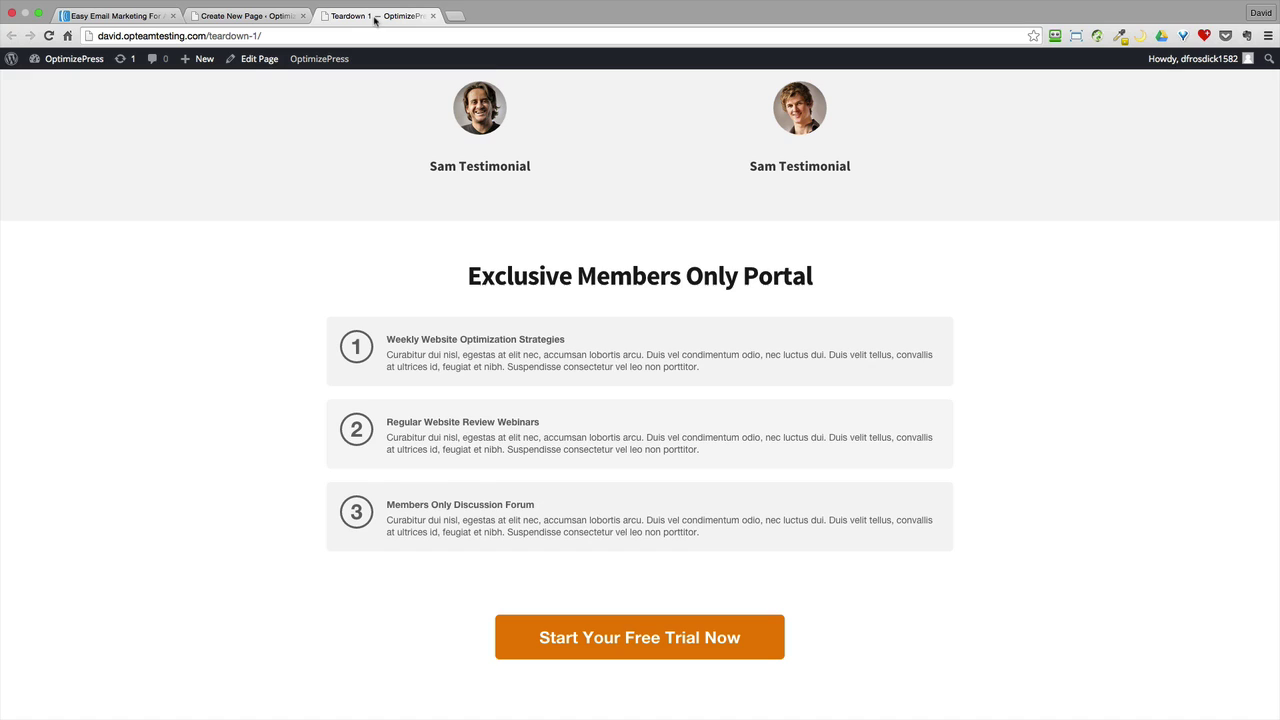
{"action": "scroll", "coordinate": [381, 266], "scroll_direction": "down", "scroll_amount": 2}
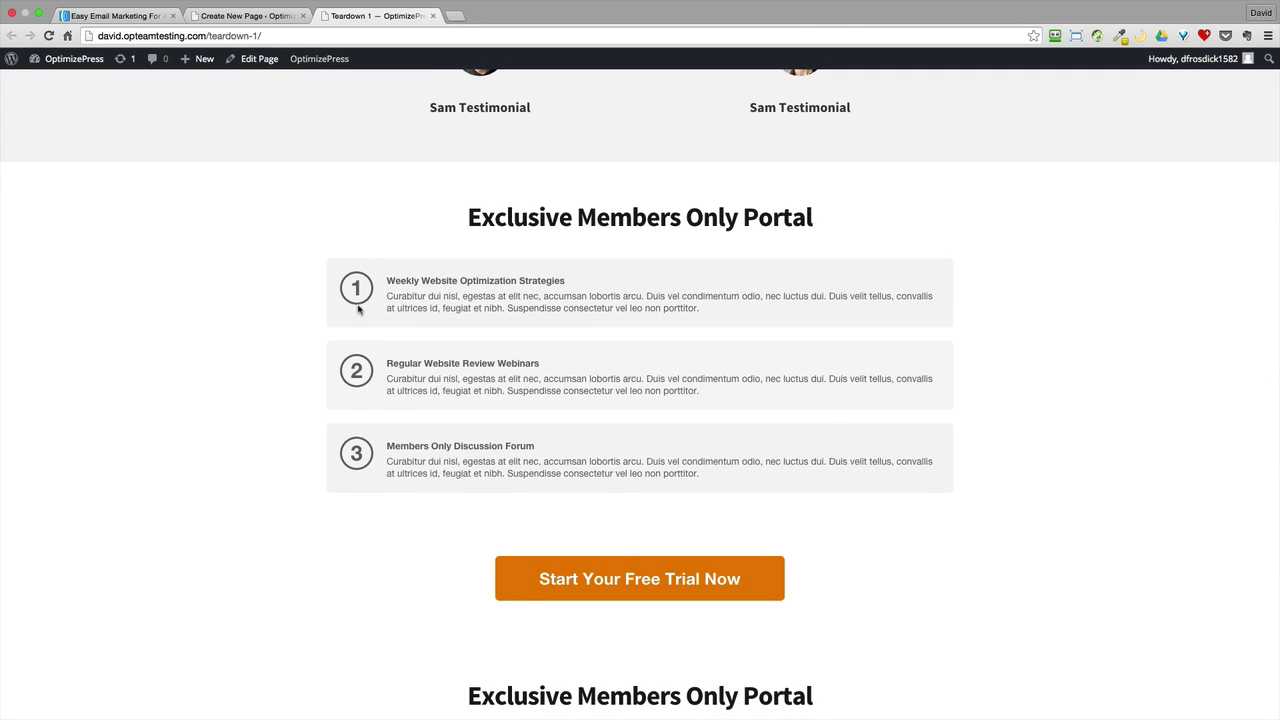
{"action": "scroll", "coordinate": [358, 309], "scroll_direction": "down", "scroll_amount": 2}
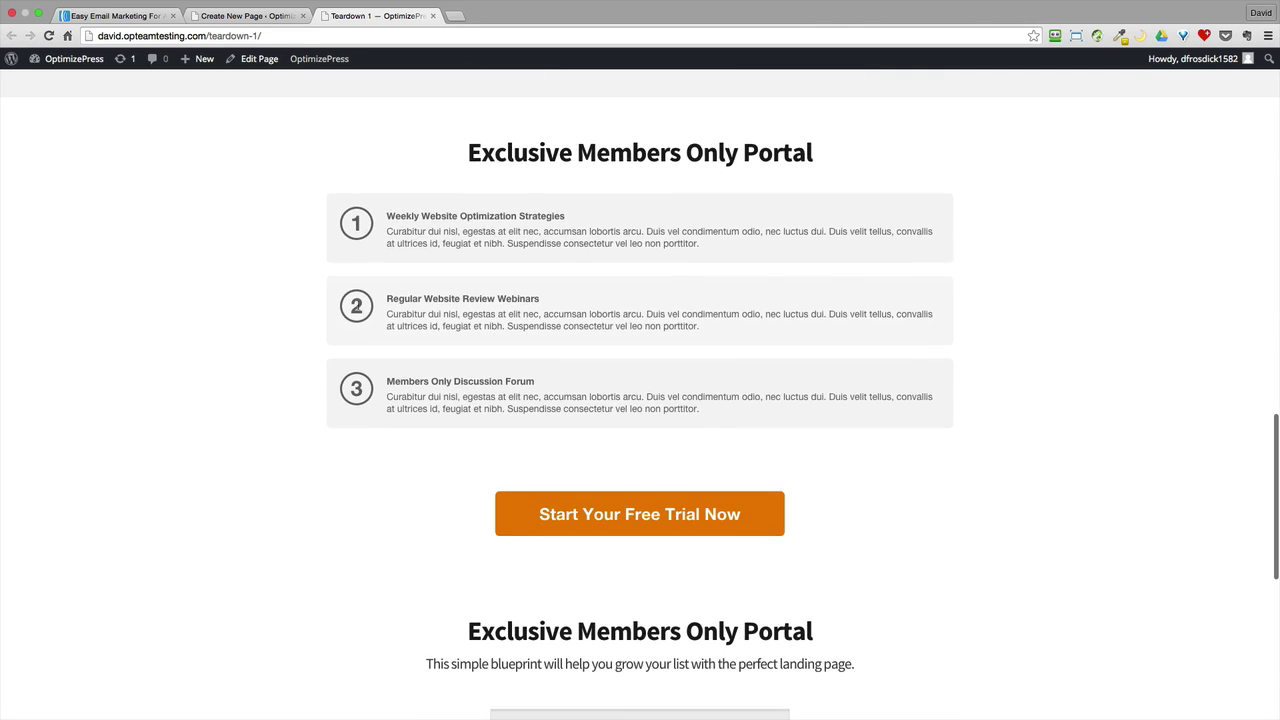
{"action": "left_click", "coordinate": [141, 14]}
{"action": "scroll", "coordinate": [195, 229], "scroll_direction": "down", "scroll_amount": 5}
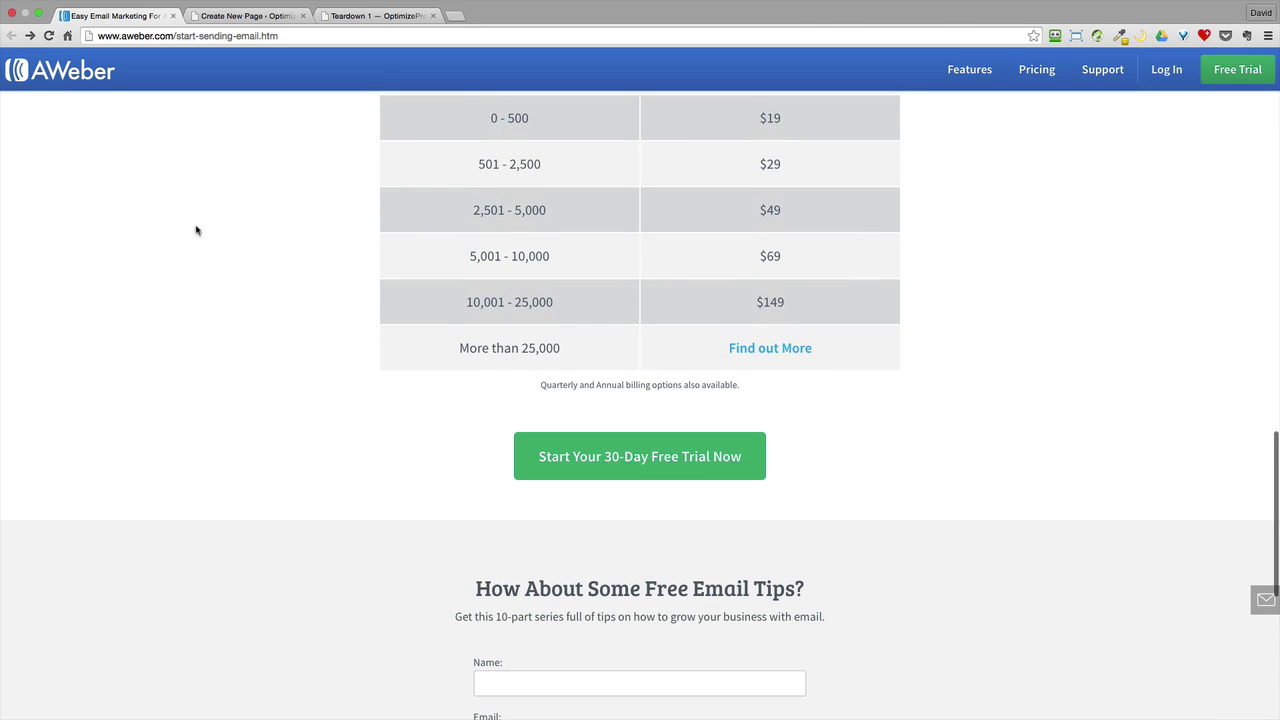
Compare the Teardown 1 opt-in with AWeber's 'How About Some Free Email Tips?' form
{"action": "left_click", "coordinate": [372, 15]}
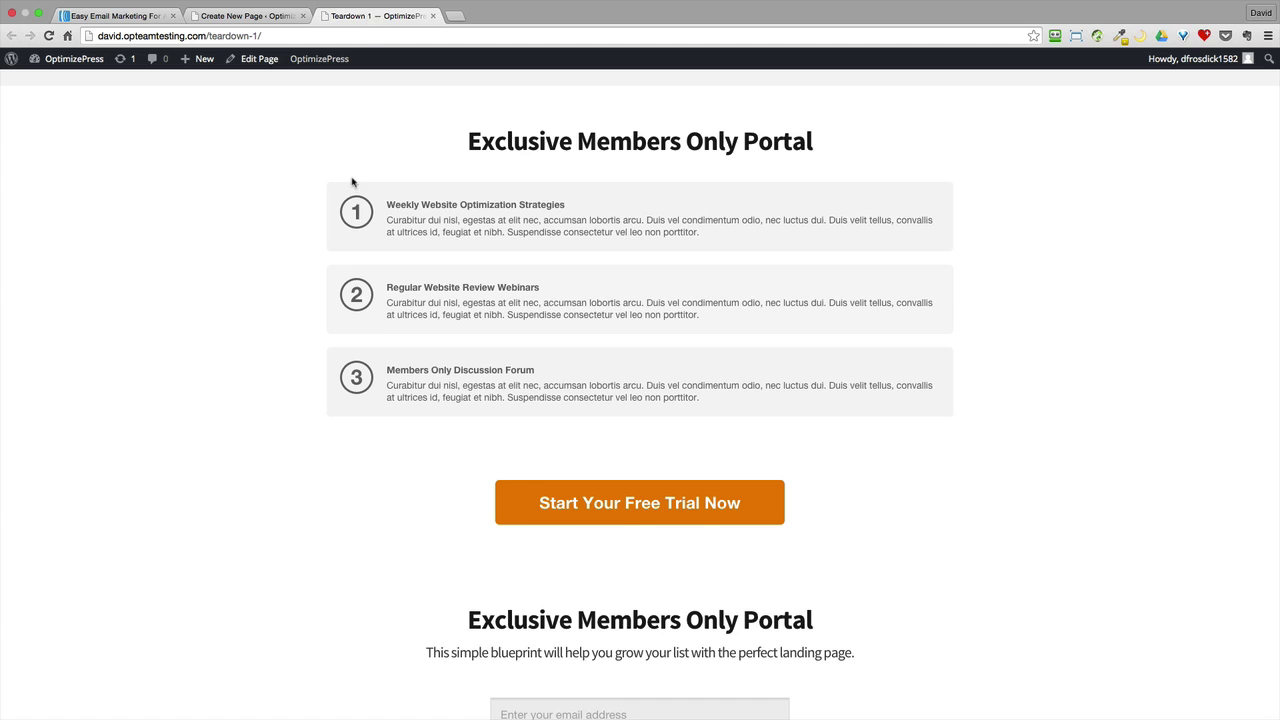
{"action": "scroll", "coordinate": [352, 182], "scroll_direction": "down", "scroll_amount": 5}
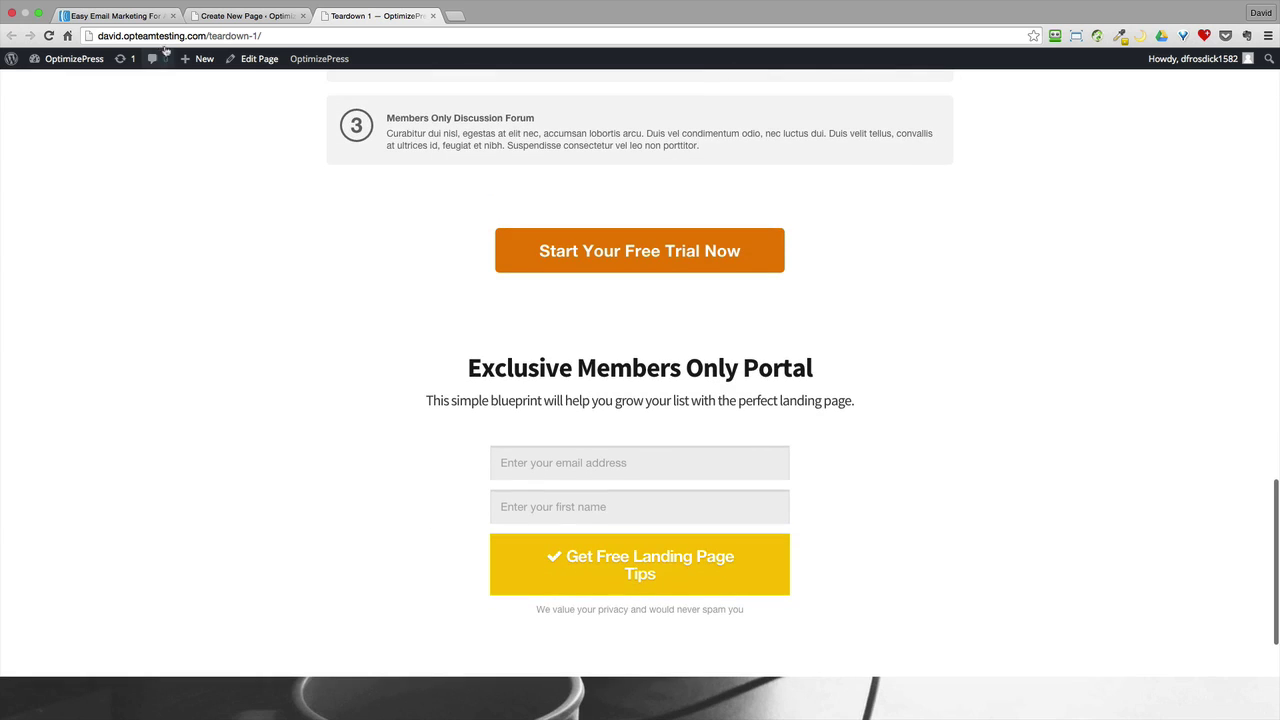
{"action": "left_click", "coordinate": [143, 16]}
{"action": "scroll", "coordinate": [205, 186], "scroll_direction": "down", "scroll_amount": 4}
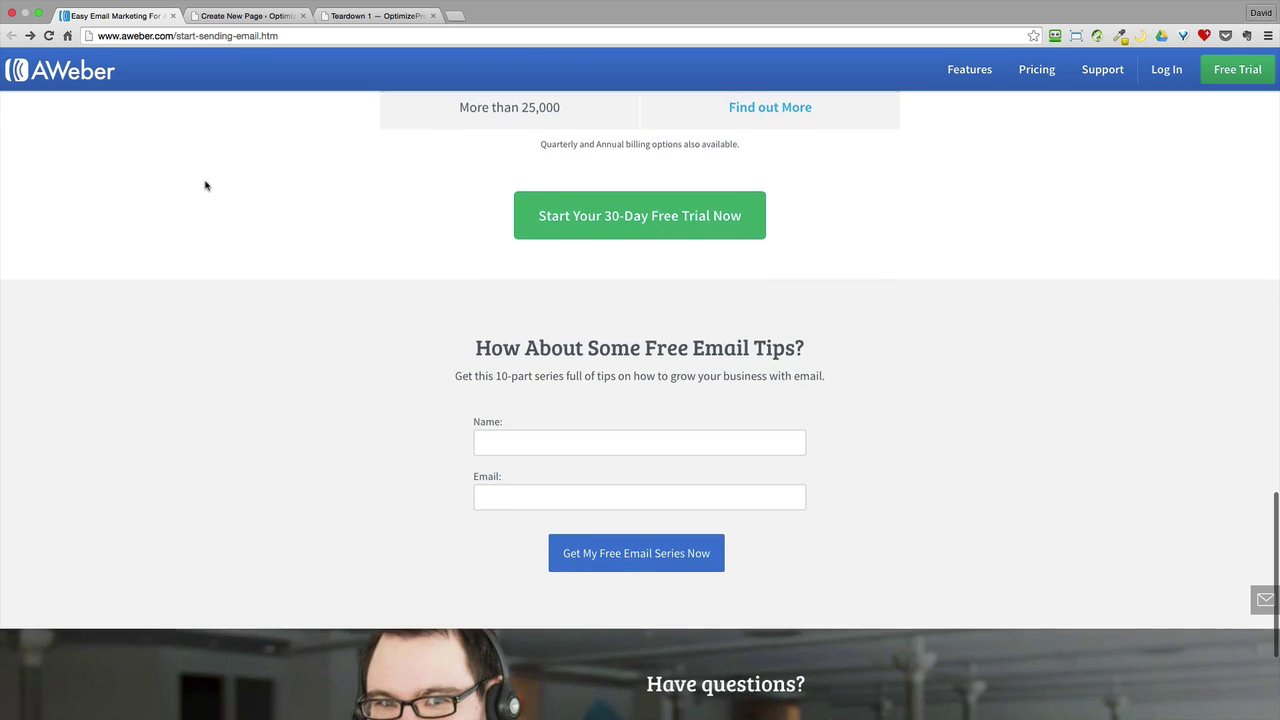
Scroll AWeber to 'Have questions?', then scroll Teardown 1 to its bottom and back to 'Your Website Optimized'
{"action": "scroll", "coordinate": [205, 186], "scroll_direction": "down", "scroll_amount": 4}
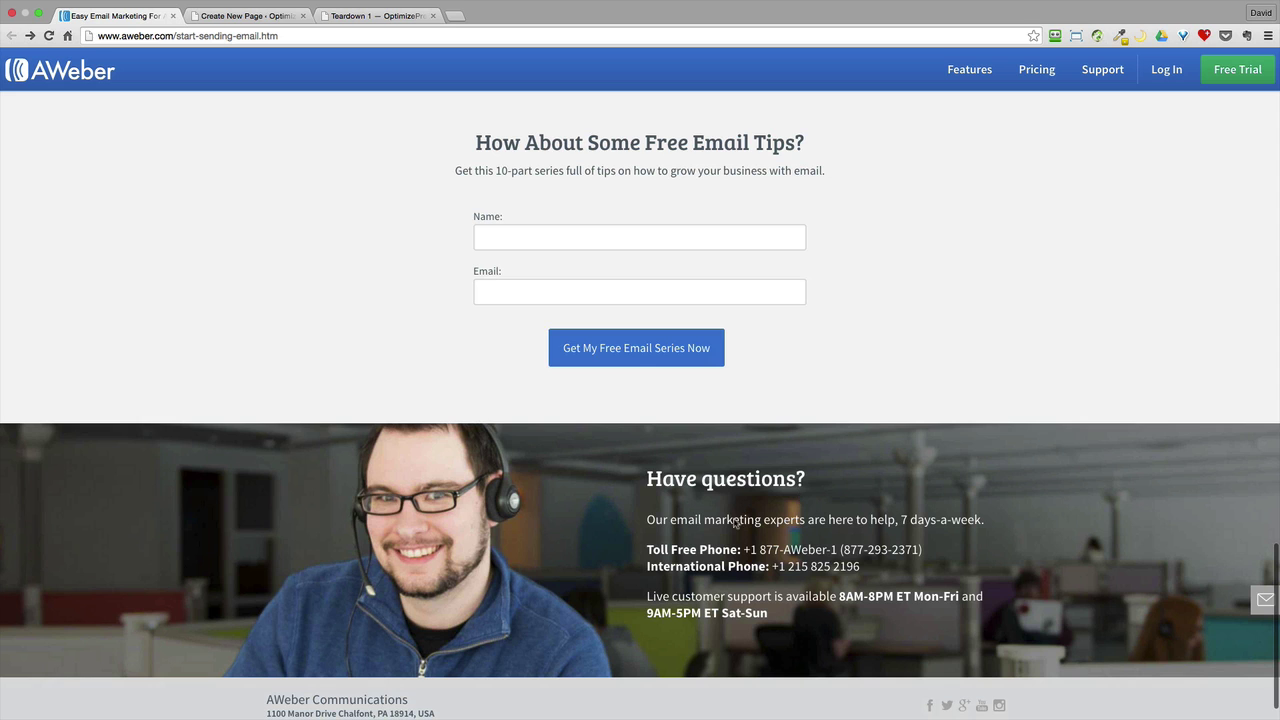
{"action": "left_click", "coordinate": [386, 18]}
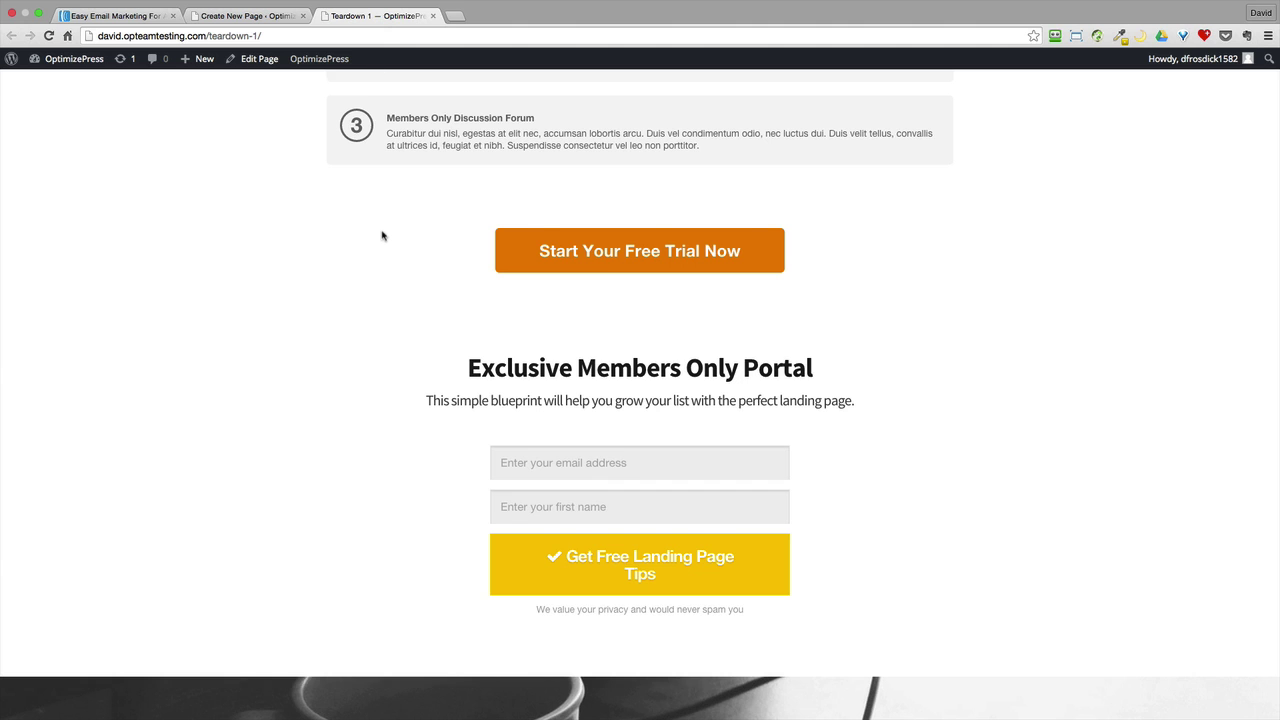
{"action": "scroll", "coordinate": [382, 236], "scroll_direction": "down", "scroll_amount": 3}
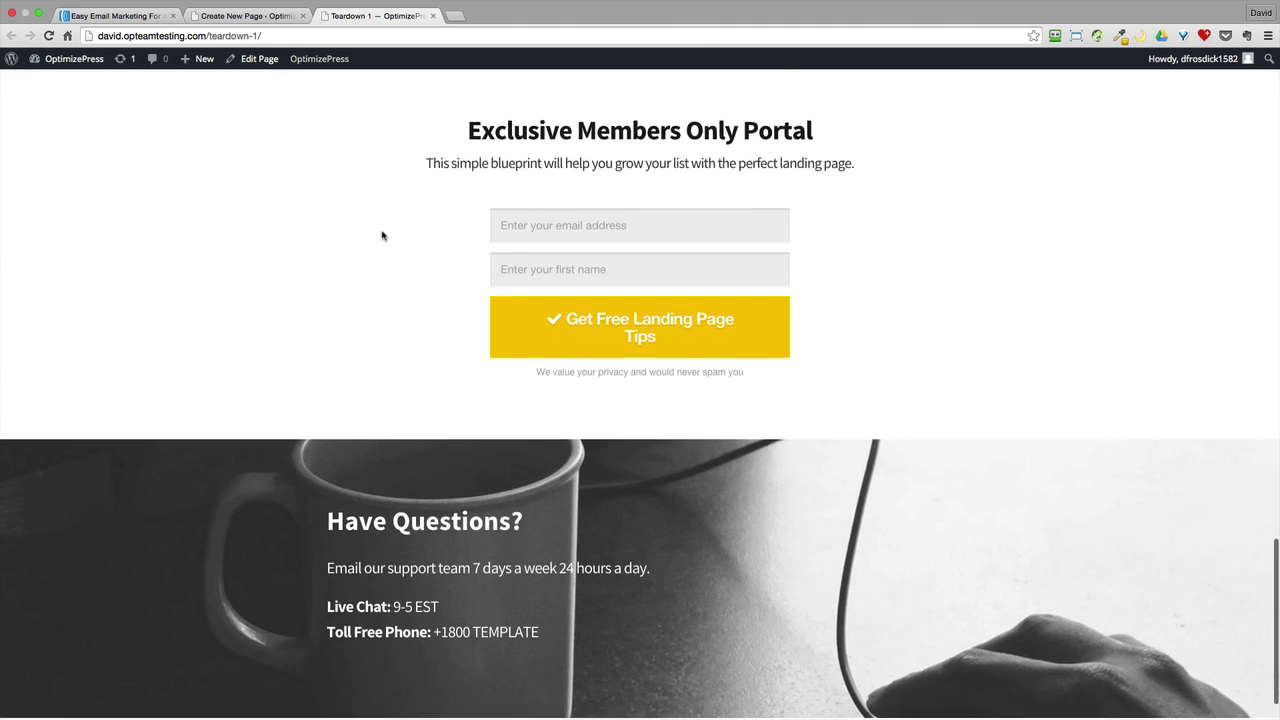
{"action": "scroll", "coordinate": [380, 234], "scroll_direction": "down", "scroll_amount": 2}
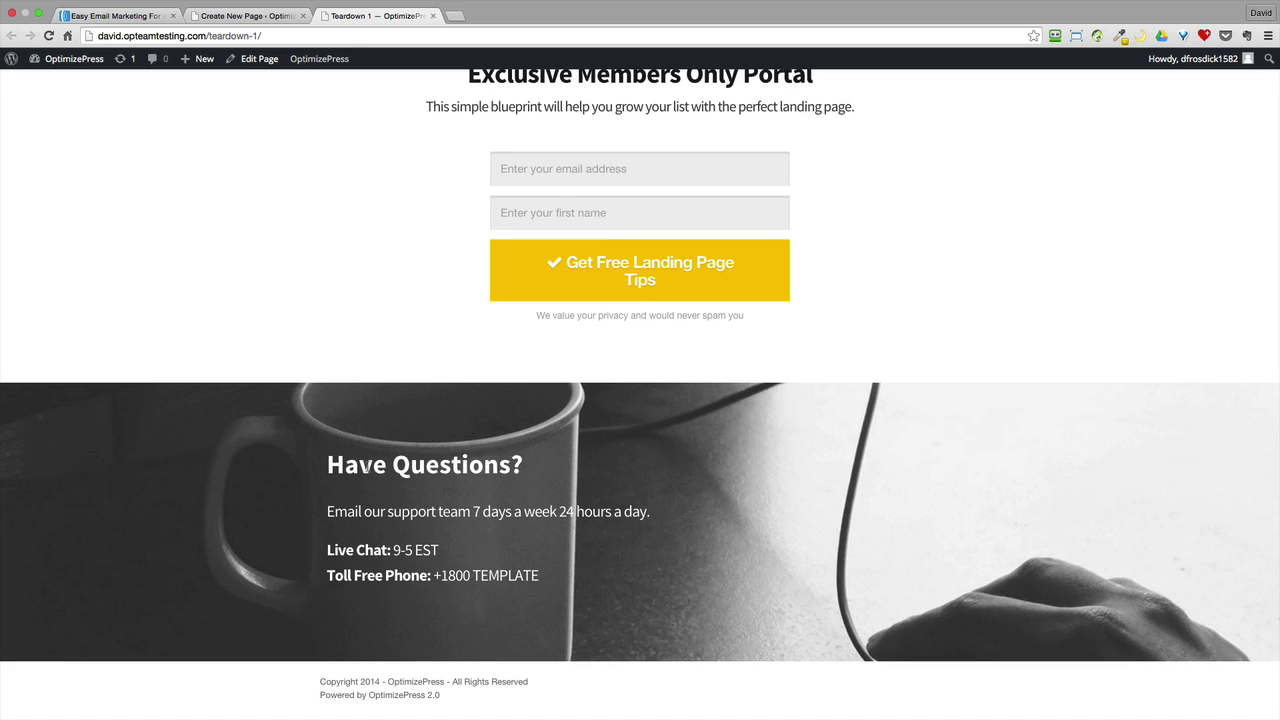
{"action": "scroll", "coordinate": [305, 411], "scroll_direction": "up", "scroll_amount": 10}
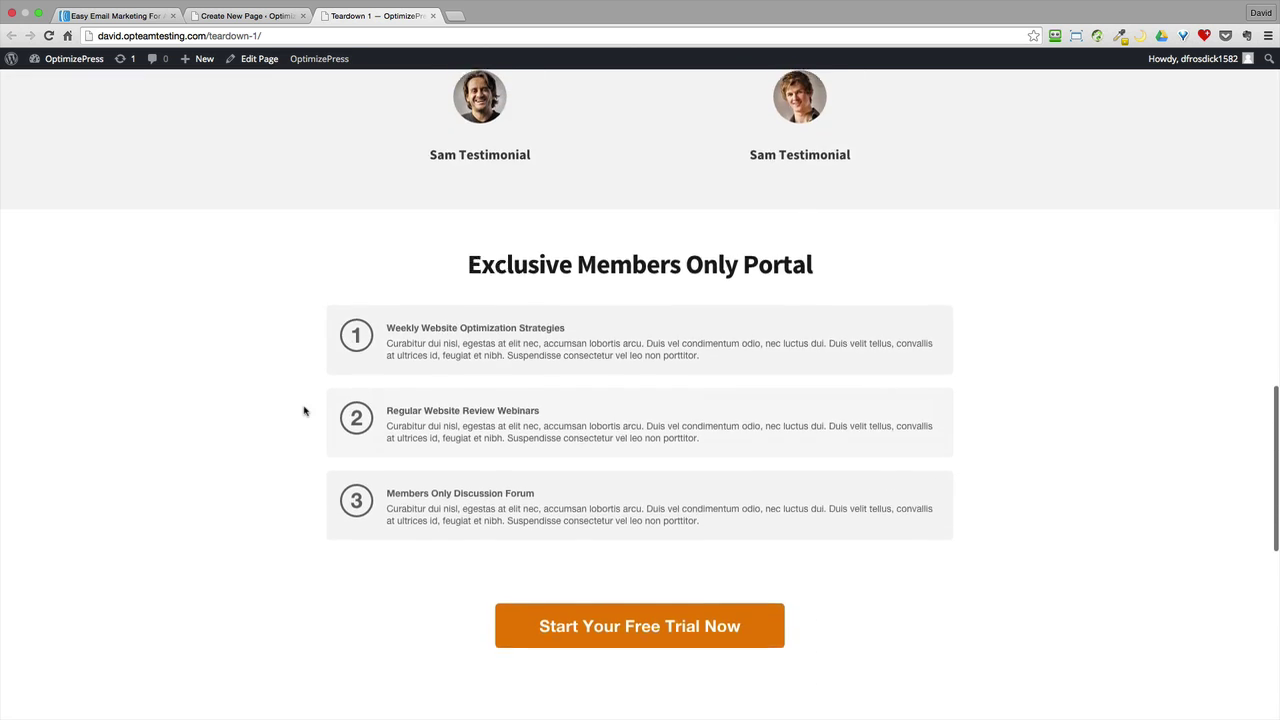
{"action": "scroll", "coordinate": [305, 411], "scroll_direction": "up", "scroll_amount": 10}
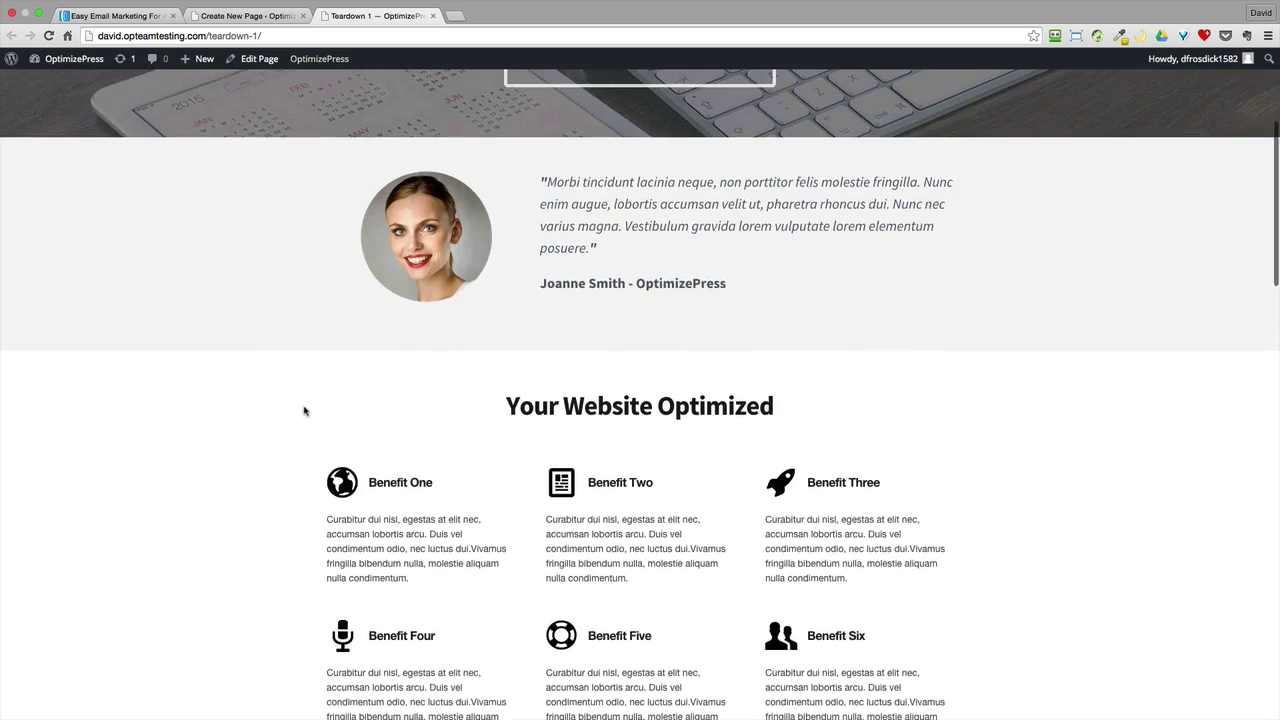
{"action": "scroll", "coordinate": [305, 411], "scroll_direction": "up", "scroll_amount": 2}
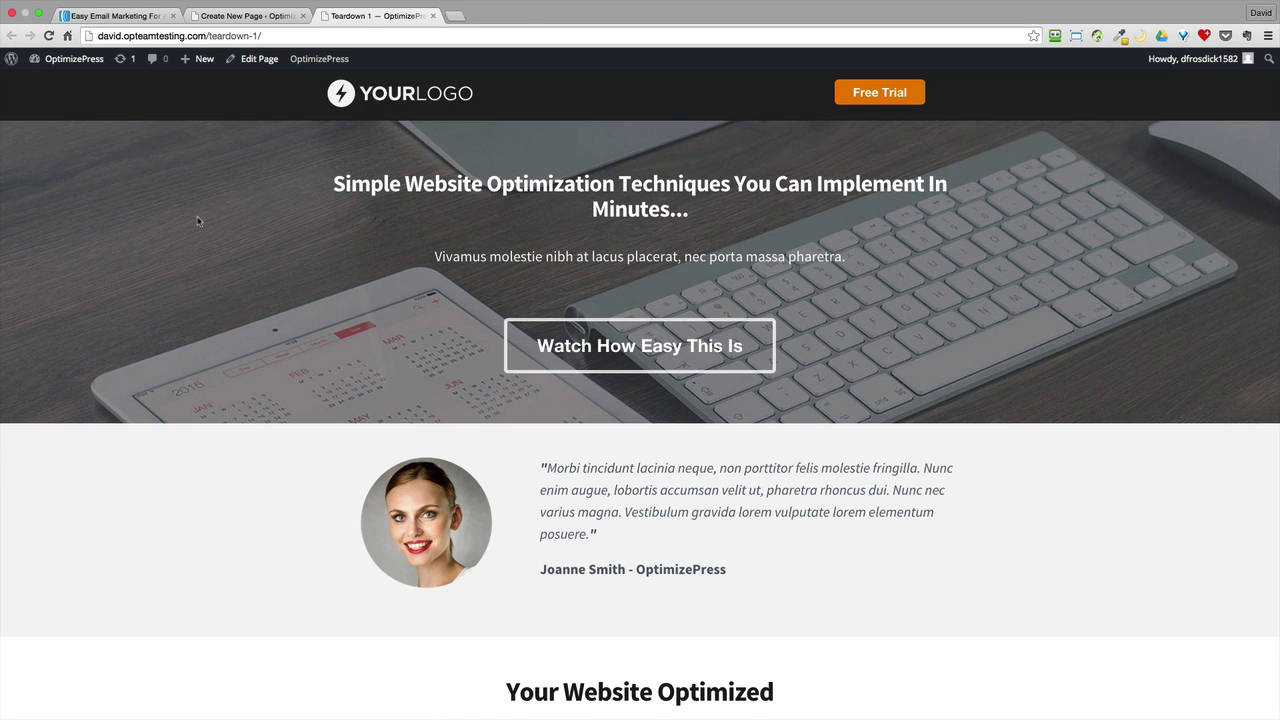
{"action": "scroll", "coordinate": [198, 221], "scroll_direction": "down", "scroll_amount": 1}
{"action": "scroll", "coordinate": [231, 469], "scroll_direction": "up", "scroll_amount": 1}
{"action": "scroll", "coordinate": [231, 469], "scroll_direction": "down", "scroll_amount": 1}
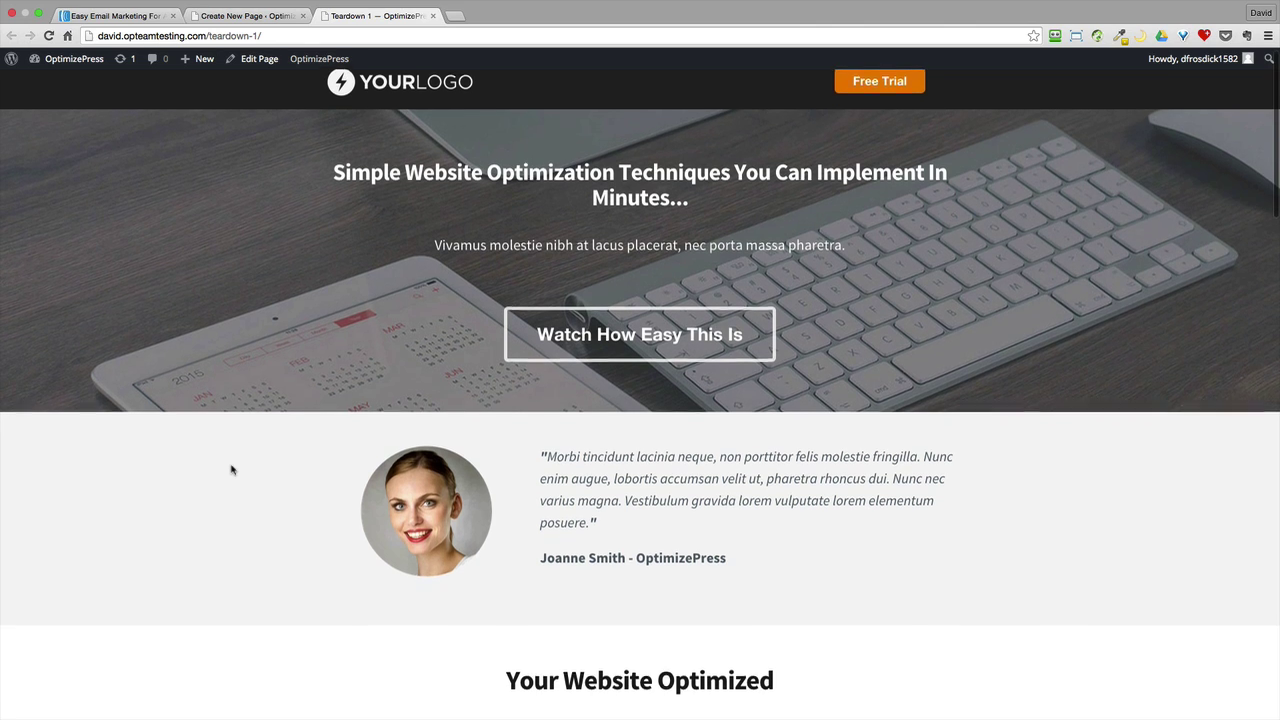